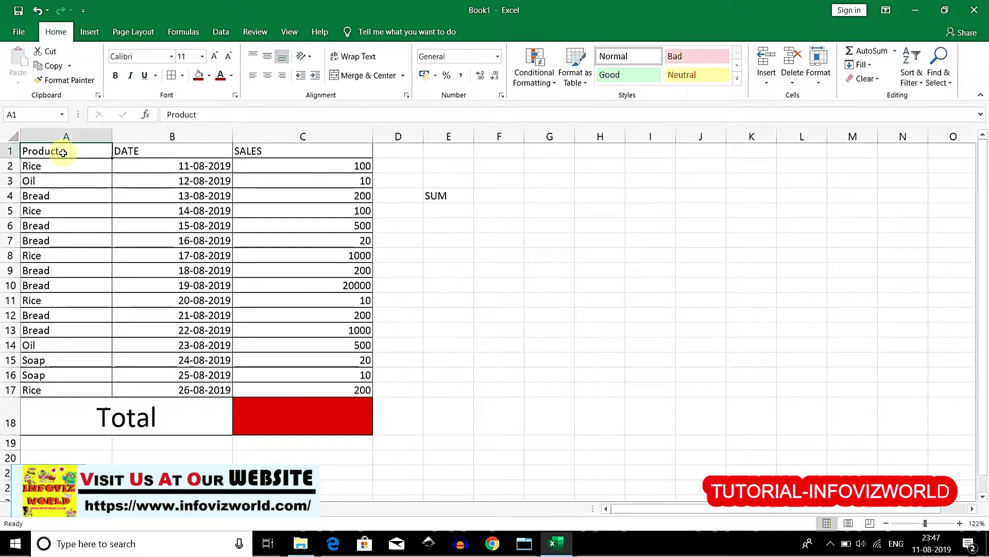
Step: Look over the product, date and sales columns of the sales table
{"action": "key", "text": "Down"}
{"action": "key", "text": "Right"}
{"action": "key", "text": "Down"}
{"action": "key", "text": "Down"}
{"action": "key", "text": "Up"}
{"action": "key", "text": "Left"}
{"action": "key", "text": "Down"}
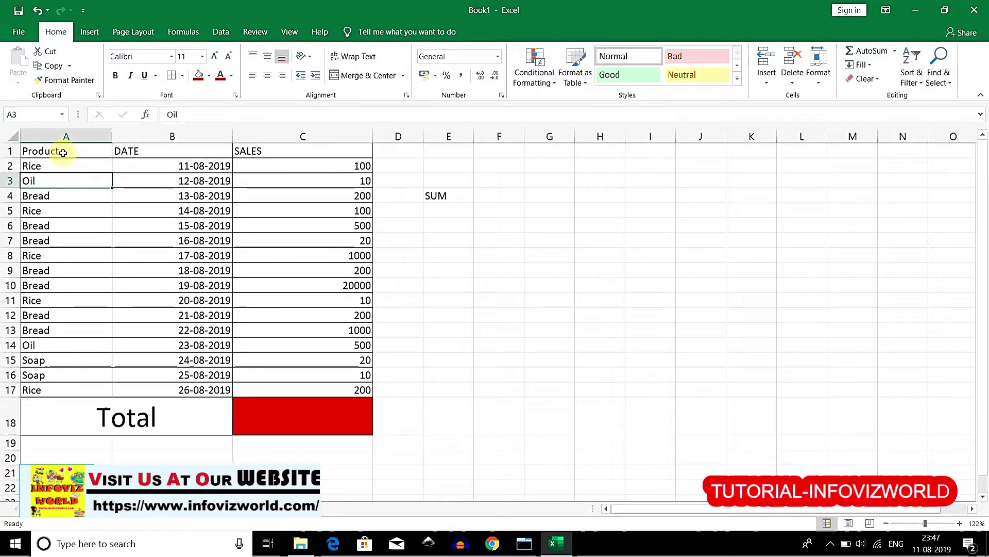
{"action": "key", "text": "Right"}
{"action": "key", "text": "Right"}
{"action": "key", "text": "Up"}
{"action": "key", "text": "Up"}
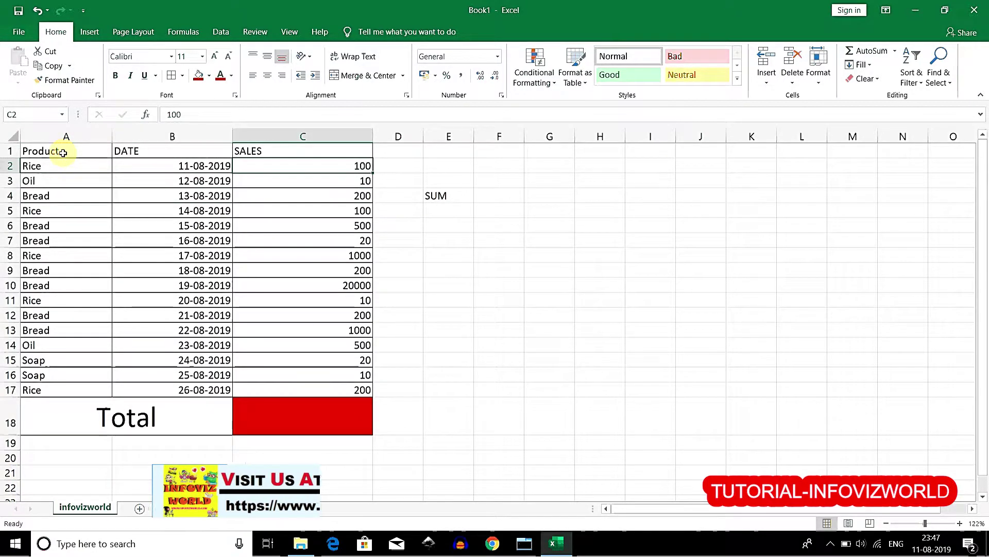
Step: Enter ?? as a placeholder in the red cell C18 of the Total row
{"action": "key", "text": "Down"}
{"action": "key", "text": "Down"}
{"action": "key", "text": "Down"}
{"action": "key", "text": "Down"}
{"action": "key", "text": "Down"}
{"action": "key", "text": "Down"}
{"action": "key", "text": "Down"}
{"action": "key", "text": "Down"}
{"action": "key", "text": "Down"}
{"action": "key", "text": "Down"}
{"action": "key", "text": "Down"}
{"action": "key", "text": "Down"}
{"action": "key", "text": "Down"}
{"action": "key", "text": "Down"}
{"action": "key", "text": "Down"}
{"action": "key", "text": "Down"}
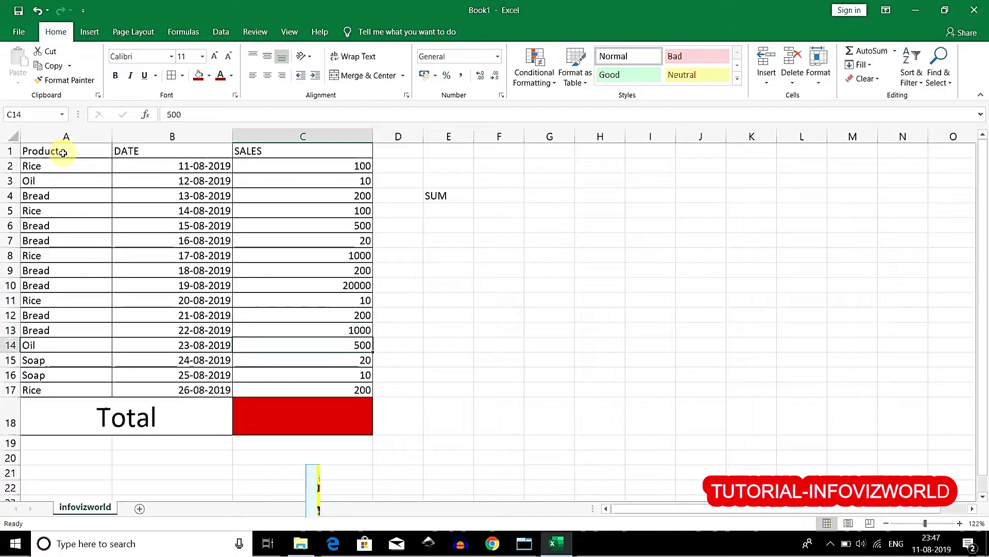
{"action": "type", "text": "??"}
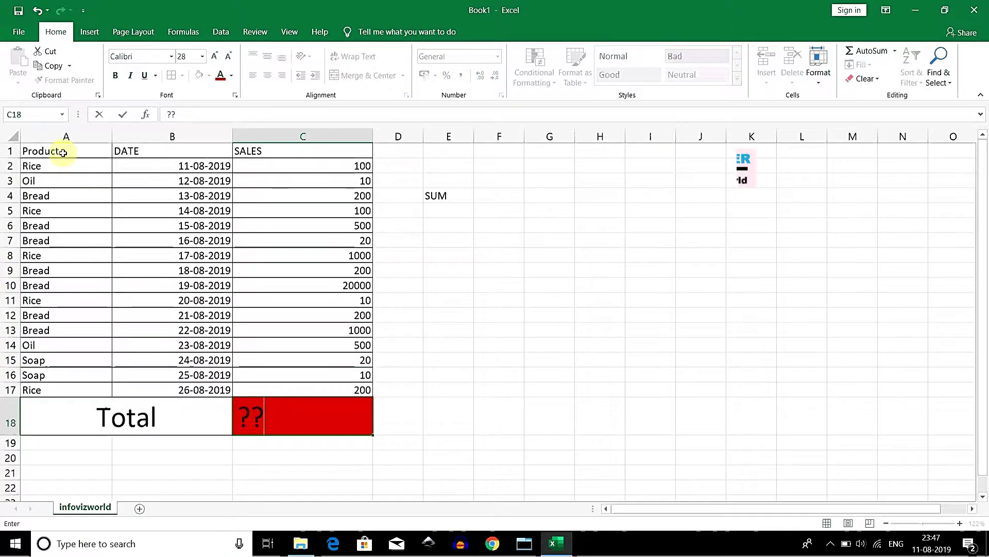
{"action": "key", "text": "ctrl+Return"}
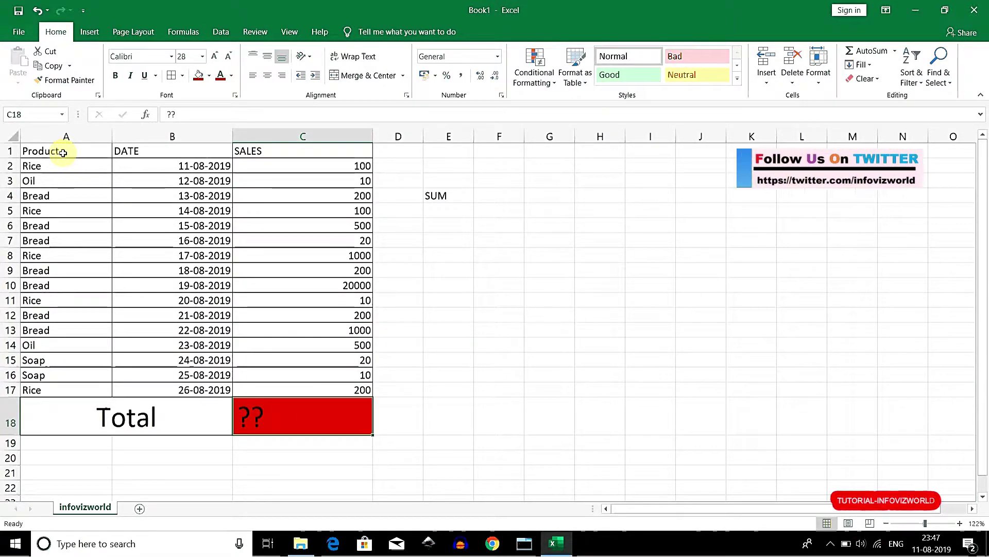
Step: Enter the method number 1 in cell F4, beside the SUM label
{"action": "key", "text": "Right"}
{"action": "key", "text": "Right"}
{"action": "key", "text": "Right"}
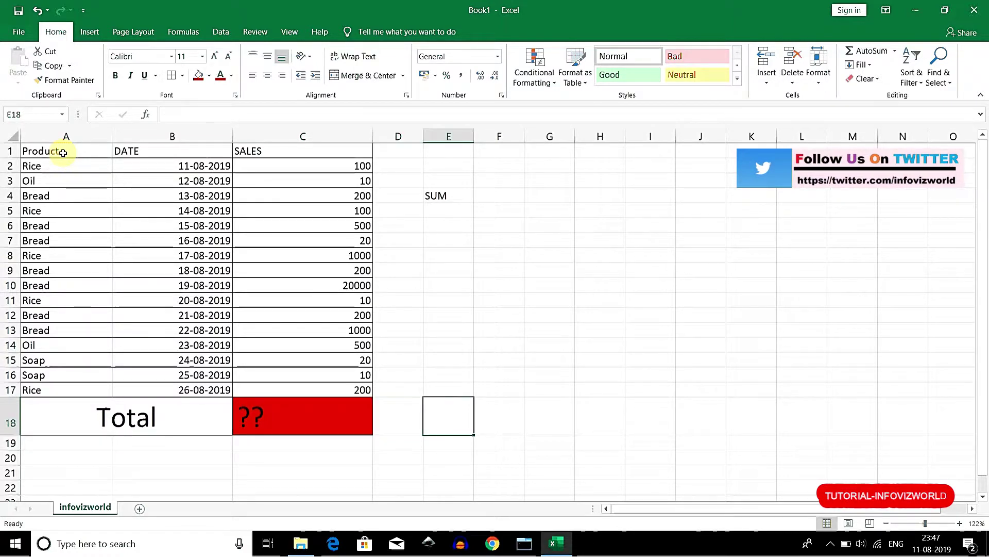
{"action": "key", "text": "ctrl+Up"}
{"action": "key", "text": "Down"}
{"action": "key", "text": "Down"}
{"action": "key", "text": "Down"}
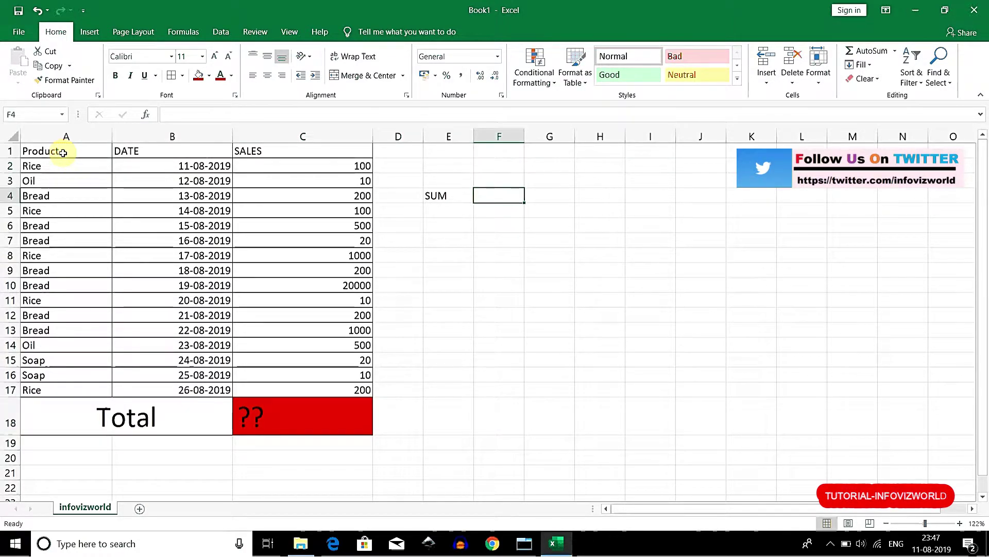
{"action": "type", "text": "1"}
{"action": "key", "text": "Return"}
Step: Enter the note "Just add these numbers one by one" in cell G4
{"action": "key", "text": "Up"}
{"action": "key", "text": "Right"}
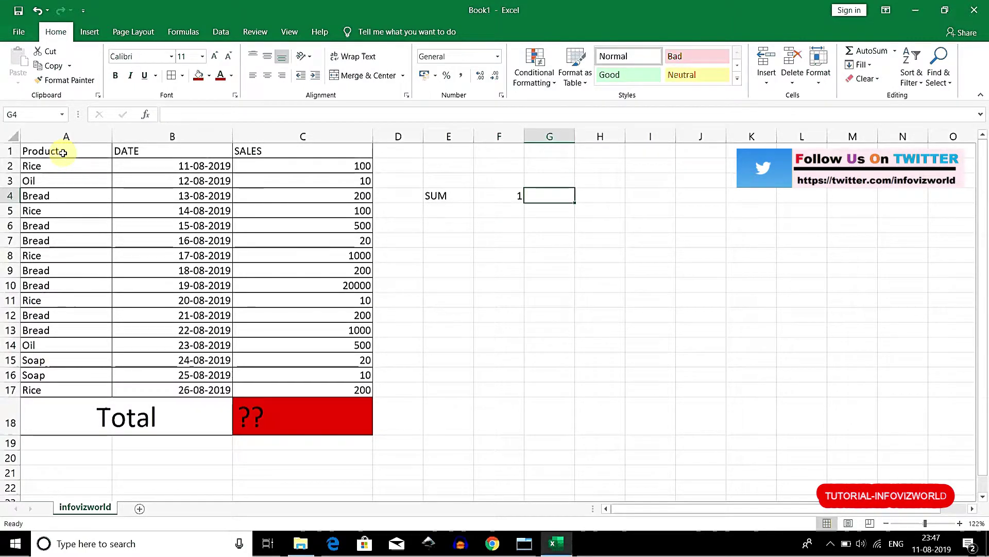
{"action": "type", "text": "J"}
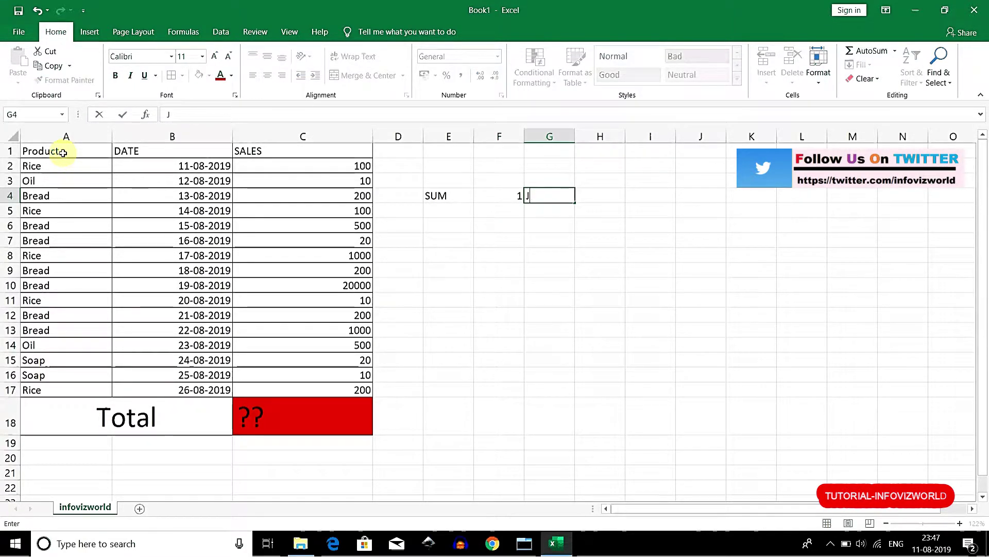
{"action": "type", "text": "Ust add these onnumbers one by one"}
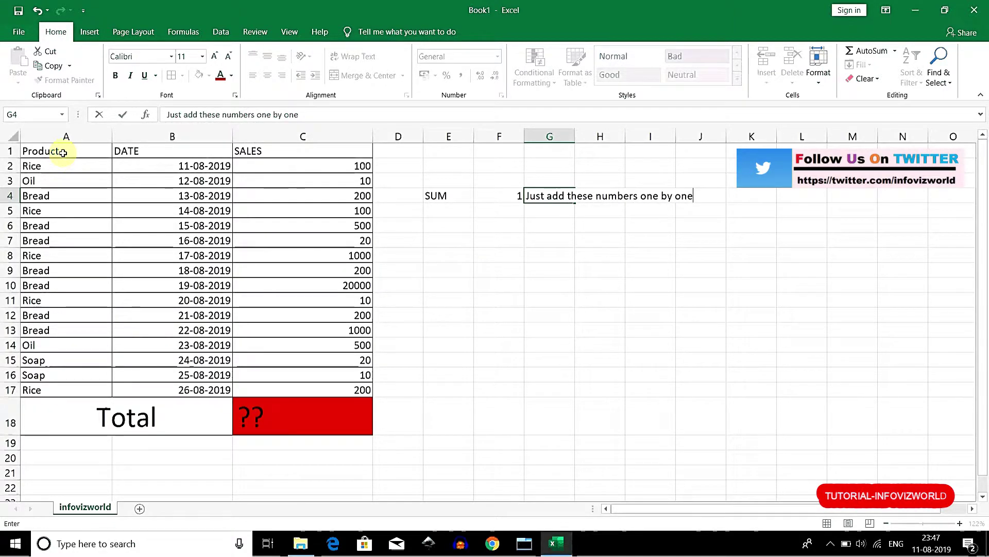
{"action": "key", "text": "Return"}
Step: Start an addition formula in the Total cell C18 with a reference to the first sales value, C2
{"action": "key", "text": "Left"}
{"action": "key", "text": "Left"}
{"action": "key", "text": "Left"}
{"action": "key", "text": "Left"}
{"action": "key", "text": "Up"}
{"action": "key", "text": "Up"}
{"action": "key", "text": "Up"}
{"action": "key", "text": "Down"}
{"action": "key", "text": "Down"}
{"action": "key", "text": "Down"}
{"action": "key", "text": "Down"}
{"action": "key", "text": "Down"}
{"action": "key", "text": "Down"}
{"action": "key", "text": "Down"}
{"action": "key", "text": "Down"}
{"action": "key", "text": "Down"}
{"action": "key", "text": "Down"}
{"action": "key", "text": "Down"}
{"action": "key", "text": "Down"}
{"action": "key", "text": "Down"}
{"action": "key", "text": "Down"}
{"action": "key", "text": "Down"}
{"action": "key", "text": "Down"}
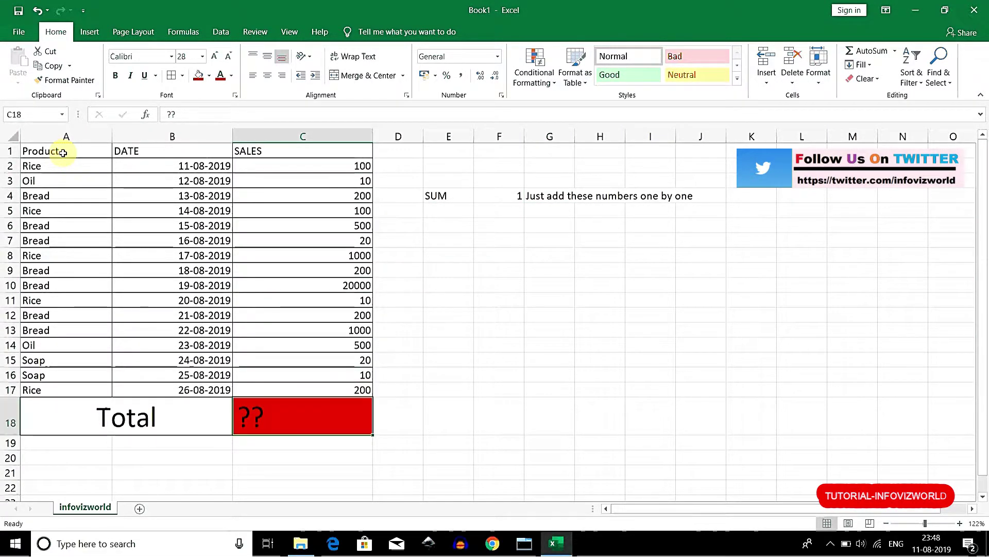
{"action": "type", "text": "="}
{"action": "key", "text": "Up"}
{"action": "key", "text": "Up"}
{"action": "key", "text": "Up"}
{"action": "key", "text": "Up"}
{"action": "key", "text": "Up"}
{"action": "key", "text": "Up"}
{"action": "key", "text": "Up"}
{"action": "key", "text": "Up"}
{"action": "key", "text": "Up"}
{"action": "key", "text": "Up"}
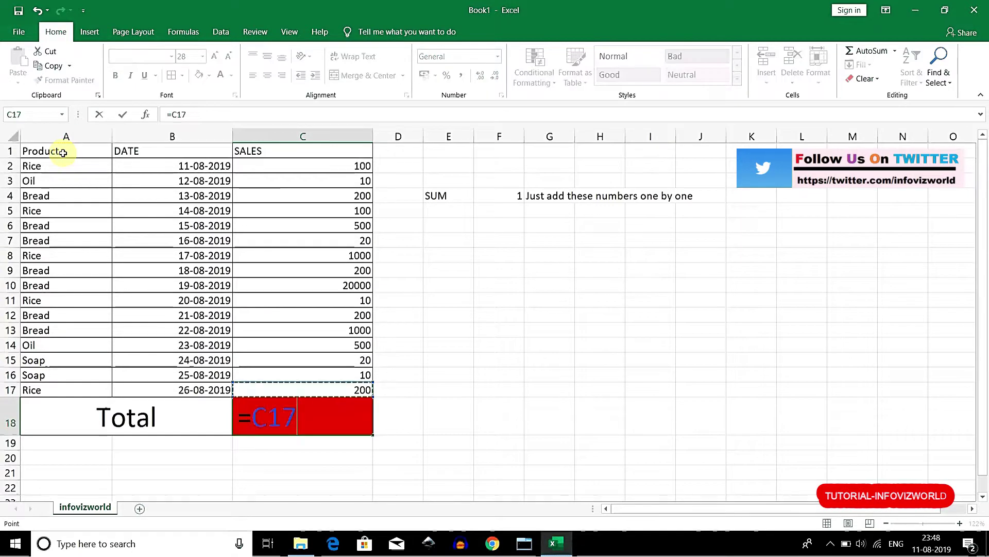
{"action": "key", "text": "Up"}
{"action": "key", "text": "Up"}
{"action": "key", "text": "Up"}
{"action": "key", "text": "Up"}
{"action": "key", "text": "Up"}
{"action": "key", "text": "Up"}
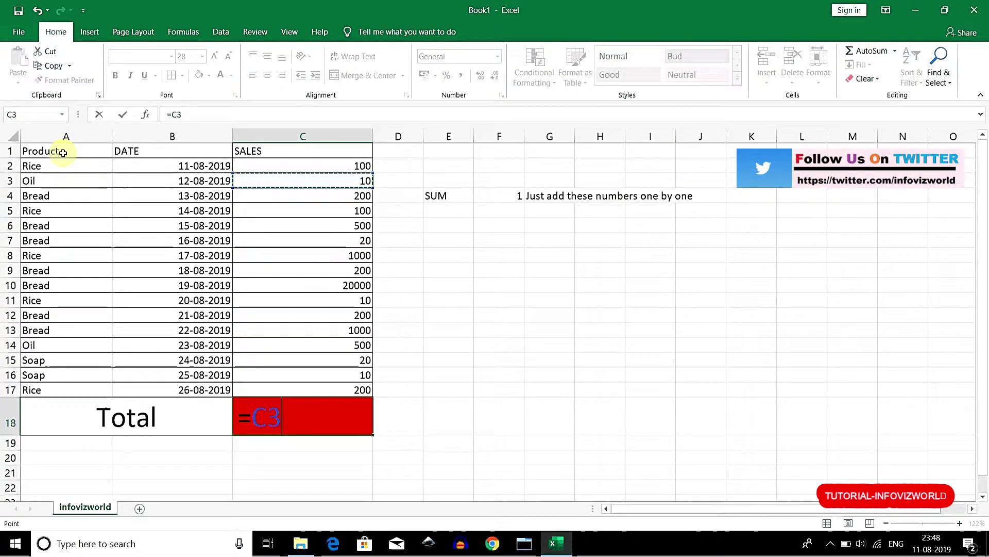
Step: Extend the formula in C18 by adding the sales cells C3 and C4
{"action": "type", "text": "+"}
{"action": "key", "text": "Up"}
{"action": "key", "text": "Up"}
{"action": "key", "text": "Up"}
{"action": "key", "text": "Up"}
{"action": "key", "text": "Up"}
{"action": "key", "text": "Up"}
{"action": "key", "text": "Up"}
{"action": "key", "text": "Up"}
{"action": "key", "text": "Up"}
{"action": "key", "text": "Up"}
{"action": "key", "text": "Up"}
{"action": "key", "text": "Up"}
{"action": "key", "text": "Up"}
{"action": "key", "text": "Up"}
{"action": "key", "text": "Up"}
{"action": "key", "text": "Up"}
{"action": "key", "text": "Up"}
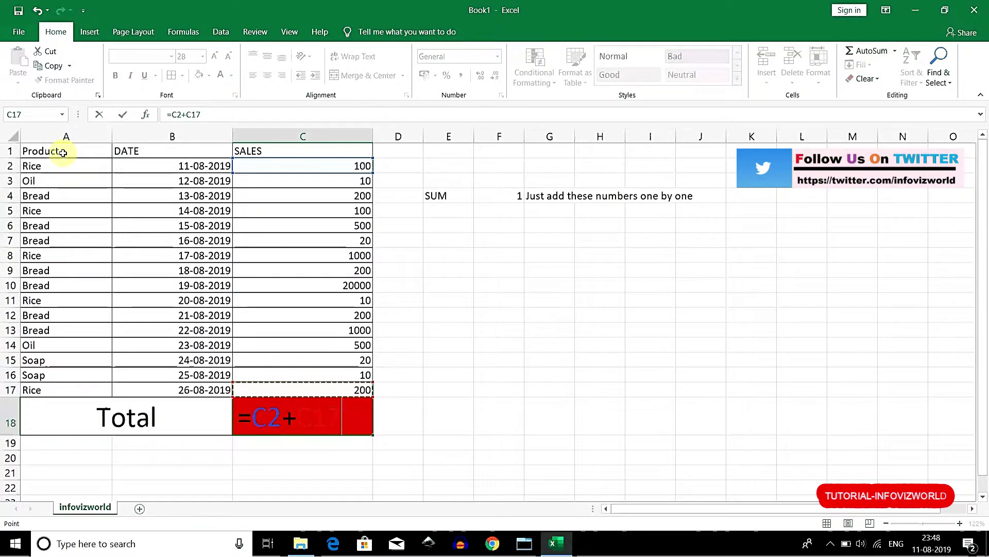
{"action": "key", "text": "Down"}
{"action": "key", "text": "Down"}
{"action": "type", "text": "+"}
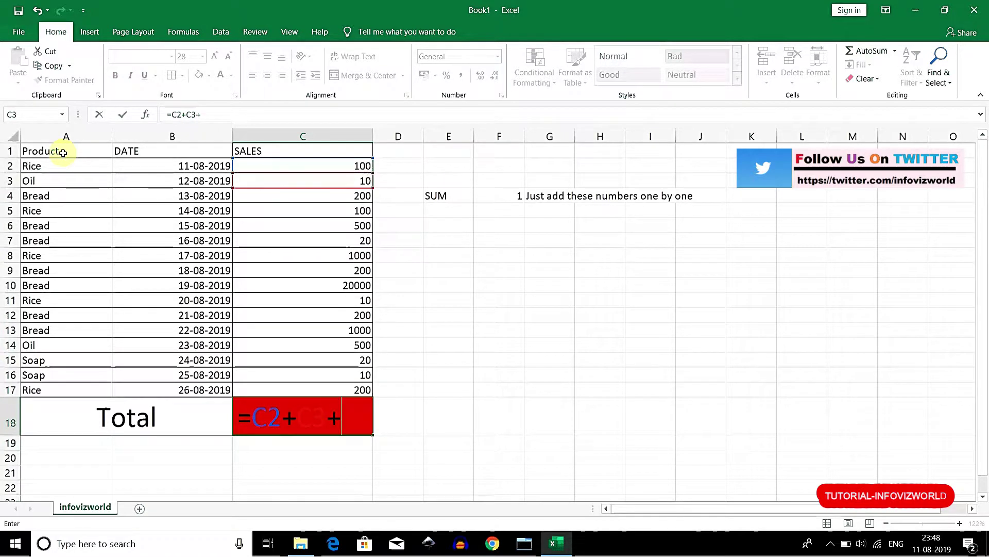
{"action": "key", "text": "Up"}
{"action": "key", "text": "Up"}
{"action": "key", "text": "Up"}
{"action": "key", "text": "Up"}
{"action": "key", "text": "Up"}
{"action": "key", "text": "Up"}
{"action": "key", "text": "Up"}
{"action": "key", "text": "Up"}
{"action": "key", "text": "Up"}
{"action": "key", "text": "Up"}
{"action": "key", "text": "Up"}
{"action": "key", "text": "Up"}
{"action": "key", "text": "Up"}
{"action": "key", "text": "Up"}
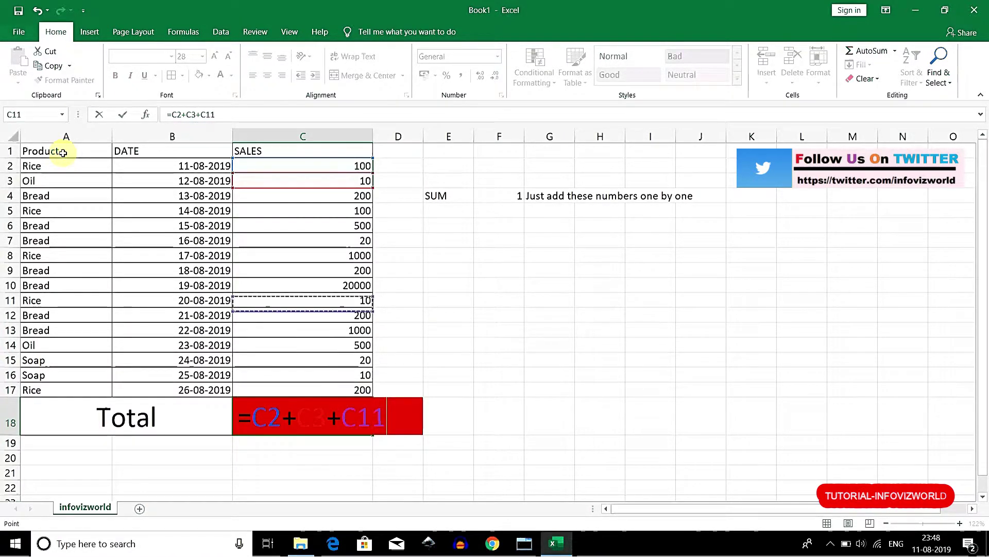
Step: Extend the addition formula in C18 with the sales cells C5 and C6
{"action": "type", "text": "+"}
{"action": "key", "text": "Up"}
{"action": "key", "text": "Up"}
{"action": "key", "text": "Up"}
{"action": "key", "text": "Up"}
{"action": "key", "text": "Up"}
{"action": "key", "text": "Up"}
{"action": "key", "text": "Up"}
{"action": "key", "text": "Up"}
{"action": "key", "text": "Up"}
{"action": "key", "text": "Up"}
{"action": "key", "text": "Up"}
{"action": "key", "text": "Up"}
{"action": "key", "text": "Up"}
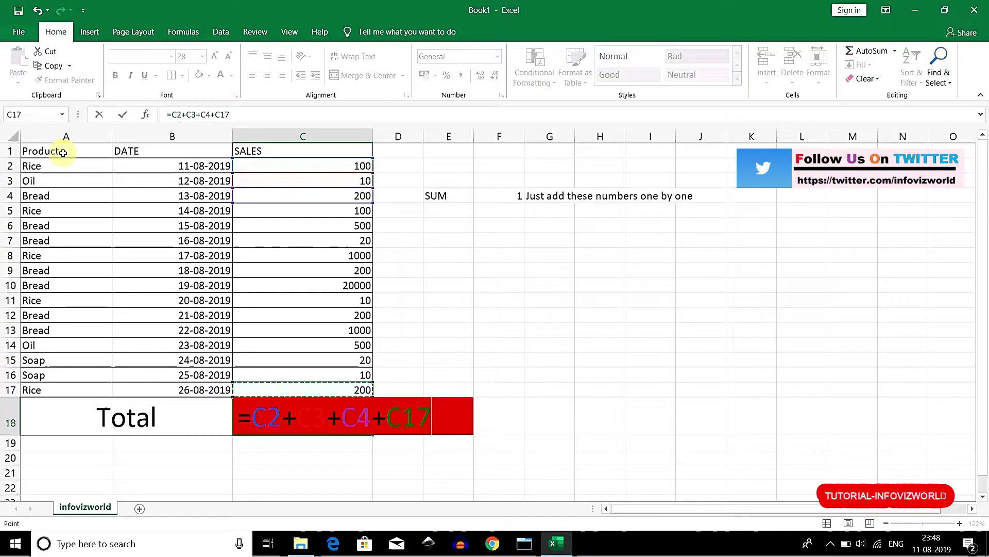
{"action": "type", "text": "+"}
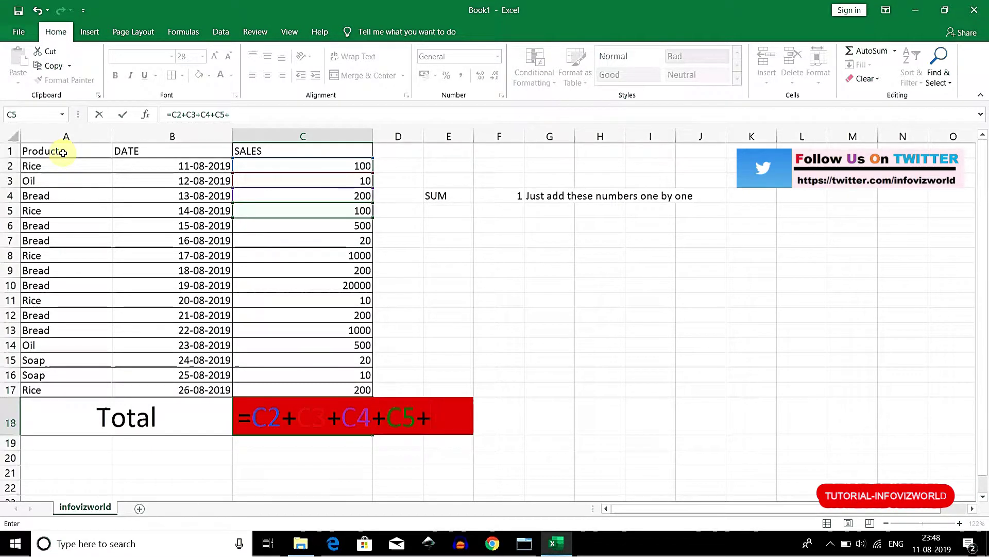
{"action": "key", "text": "Up"}
{"action": "key", "text": "Up"}
{"action": "key", "text": "Up"}
{"action": "key", "text": "Up"}
{"action": "key", "text": "Up"}
{"action": "key", "text": "Up"}
{"action": "key", "text": "Up"}
{"action": "key", "text": "Up"}
{"action": "key", "text": "Up"}
{"action": "key", "text": "Up"}
{"action": "key", "text": "Up"}
{"action": "key", "text": "Up"}
{"action": "key", "text": "Up"}
{"action": "key", "text": "Down"}
{"action": "key", "text": "Down"}
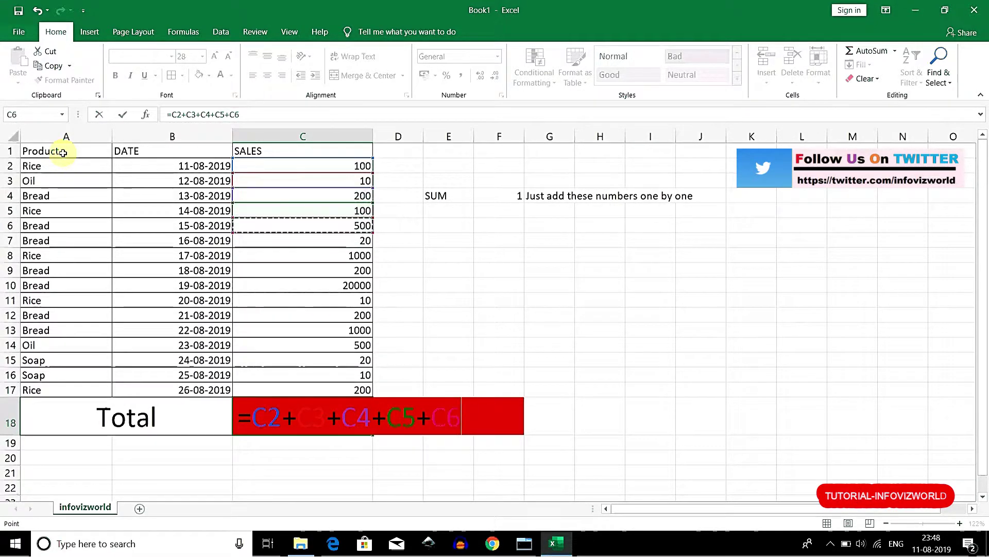
Step: Add the sales cells C7 and C8 to the formula in C18
{"action": "type", "text": "+"}
{"action": "key", "text": "Up"}
{"action": "key", "text": "Up"}
{"action": "key", "text": "Up"}
{"action": "key", "text": "Up"}
{"action": "key", "text": "Up"}
{"action": "key", "text": "Up"}
{"action": "key", "text": "Up"}
{"action": "key", "text": "Up"}
{"action": "key", "text": "Up"}
{"action": "key", "text": "Up"}
{"action": "key", "text": "Up"}
{"action": "type", "text": "+"}
{"action": "key", "text": "Up"}
{"action": "key", "text": "Up"}
{"action": "key", "text": "Up"}
{"action": "key", "text": "Up"}
{"action": "key", "text": "Up"}
{"action": "key", "text": "Up"}
{"action": "key", "text": "Up"}
{"action": "key", "text": "Up"}
{"action": "key", "text": "Up"}
{"action": "key", "text": "Up"}
{"action": "key", "text": "Up"}
{"action": "key", "text": "Down"}
Step: Add the sales cells C9 and C10 to the formula in C18
{"action": "type", "text": "+"}
{"action": "key", "text": "Up"}
{"action": "key", "text": "Up"}
{"action": "key", "text": "Up"}
{"action": "key", "text": "Up"}
{"action": "key", "text": "Up"}
{"action": "key", "text": "Up"}
{"action": "key", "text": "Up"}
{"action": "key", "text": "Up"}
{"action": "key", "text": "Up"}
{"action": "type", "text": "+"}
{"action": "key", "text": "Up"}
{"action": "key", "text": "Up"}
{"action": "key", "text": "Up"}
{"action": "key", "text": "Up"}
{"action": "key", "text": "Up"}
{"action": "key", "text": "Up"}
{"action": "key", "text": "Up"}
{"action": "key", "text": "Up"}
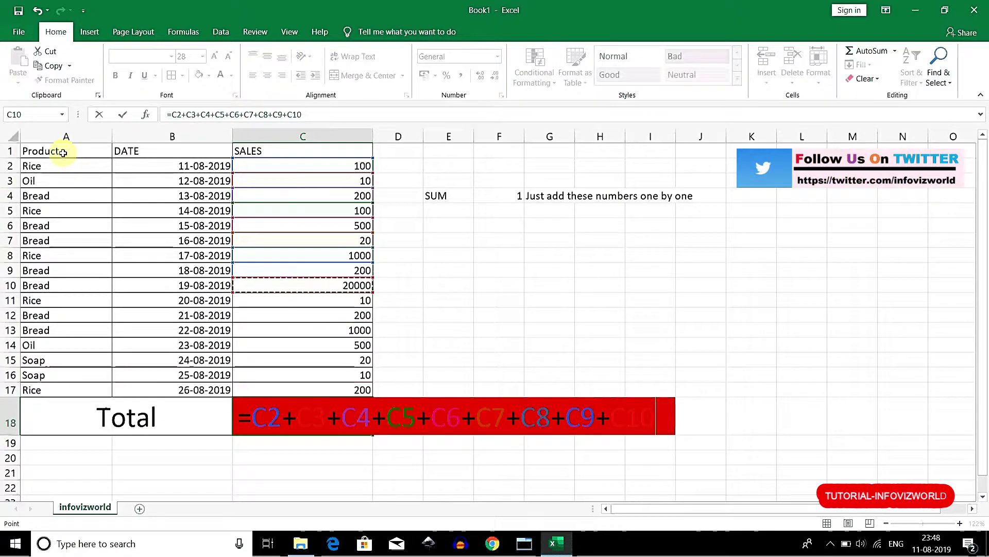
Step: Add the sales cells C11 and C12 to the formula in C18
{"action": "type", "text": "="}
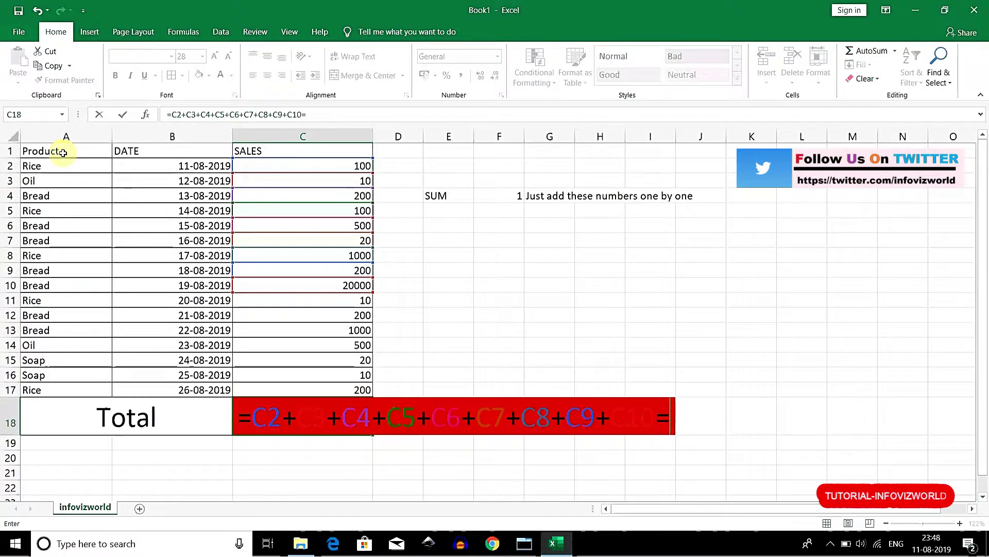
{"action": "key", "text": "BackSpace"}
{"action": "type", "text": "+"}
{"action": "key", "text": "Up"}
{"action": "key", "text": "Up"}
{"action": "key", "text": "Up"}
{"action": "key", "text": "Up"}
{"action": "key", "text": "Up"}
{"action": "key", "text": "Up"}
{"action": "key", "text": "Up"}
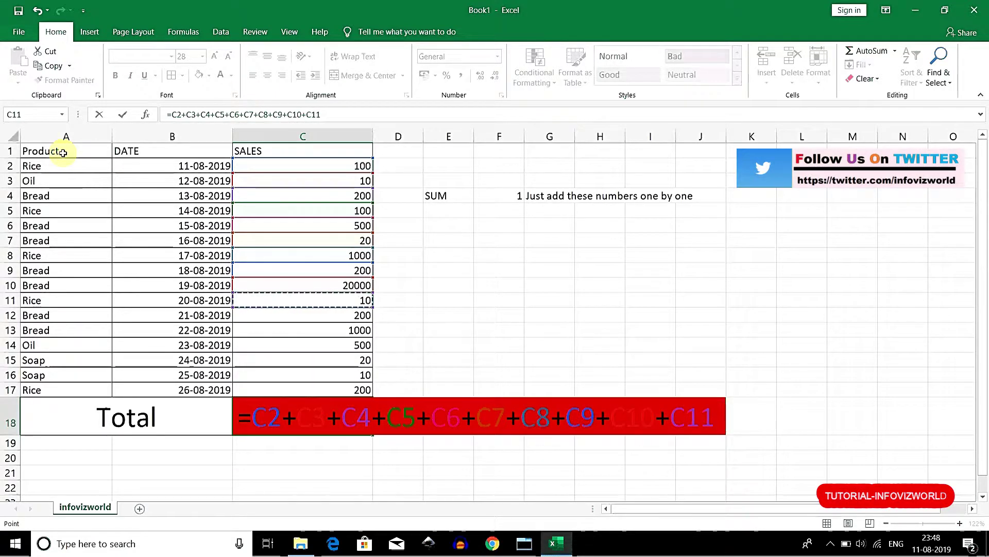
{"action": "type", "text": "+"}
{"action": "key", "text": "Up"}
{"action": "key", "text": "Up"}
{"action": "key", "text": "Up"}
{"action": "key", "text": "Up"}
{"action": "key", "text": "Up"}
{"action": "key", "text": "Up"}
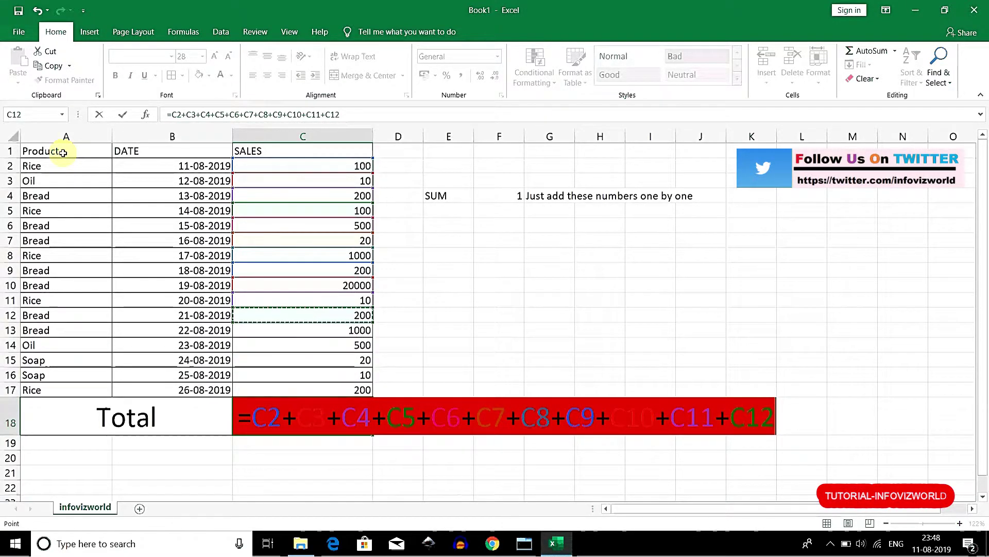
Step: Add the sales cells C13 and C14 to the formula in C18
{"action": "type", "text": "+"}
{"action": "key", "text": "Up"}
{"action": "key", "text": "Up"}
{"action": "key", "text": "Up"}
{"action": "key", "text": "Up"}
{"action": "key", "text": "Up"}
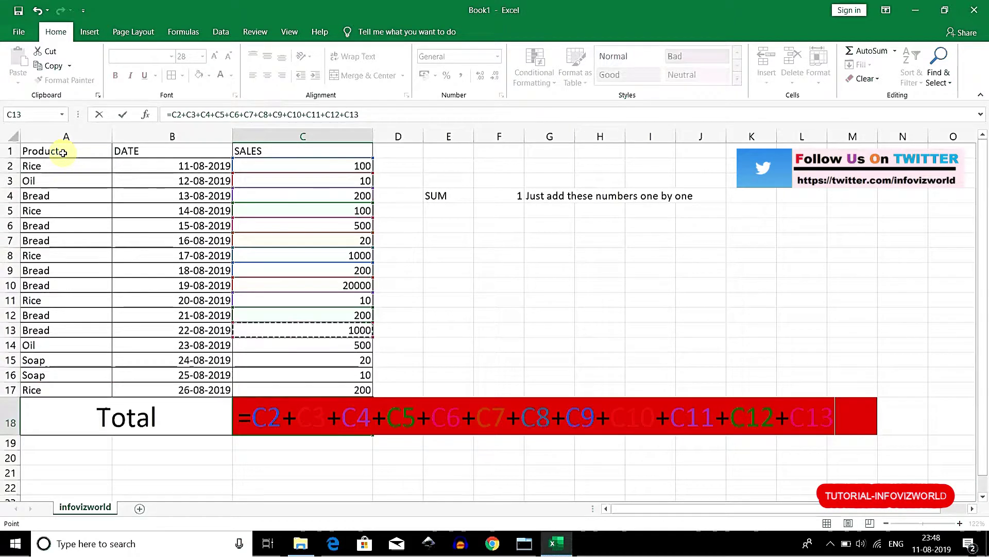
{"action": "type", "text": "+"}
{"action": "key", "text": "Up"}
{"action": "key", "text": "Up"}
{"action": "key", "text": "Up"}
{"action": "key", "text": "Up"}
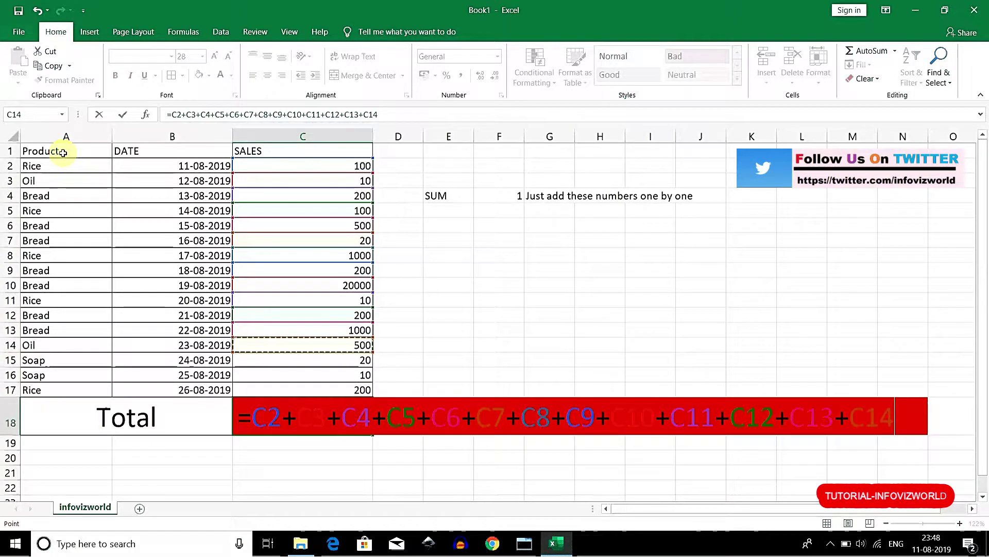
Step: Complete the addition formula in C18 with the last sales cells C15, C16 and C17
{"action": "type", "text": "+"}
{"action": "key", "text": "Up"}
{"action": "key", "text": "Up"}
{"action": "key", "text": "Up"}
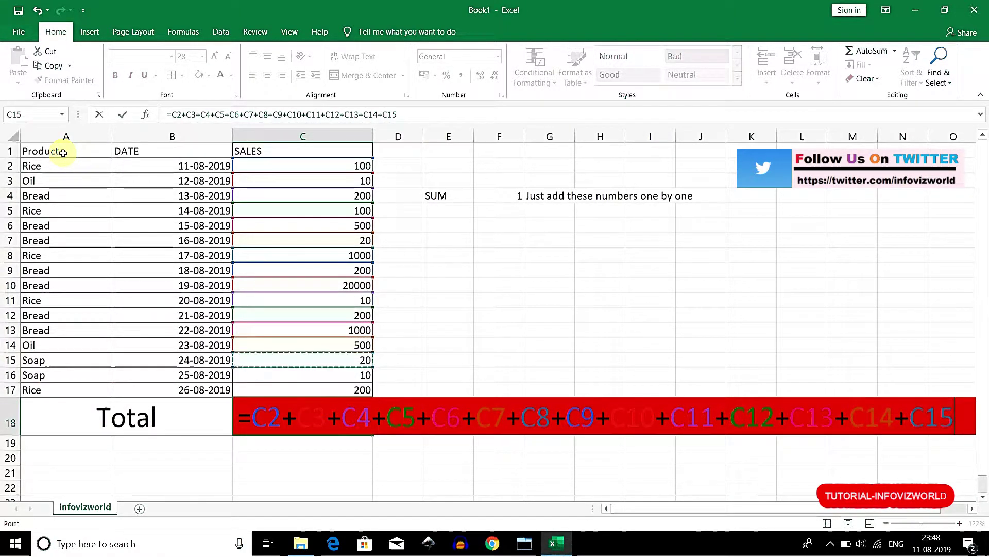
{"action": "type", "text": "+"}
{"action": "key", "text": "Up"}
{"action": "key", "text": "Up"}
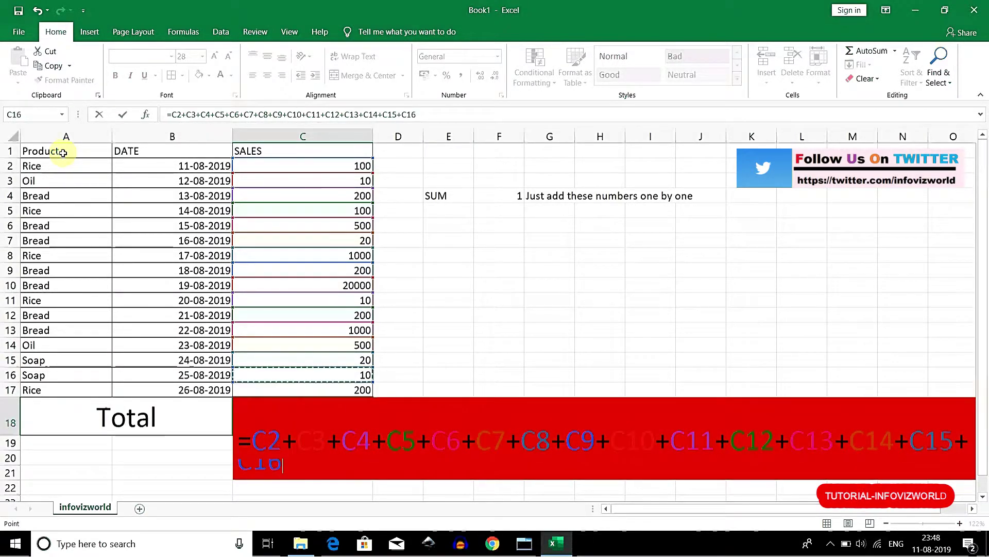
{"action": "type", "text": "+"}
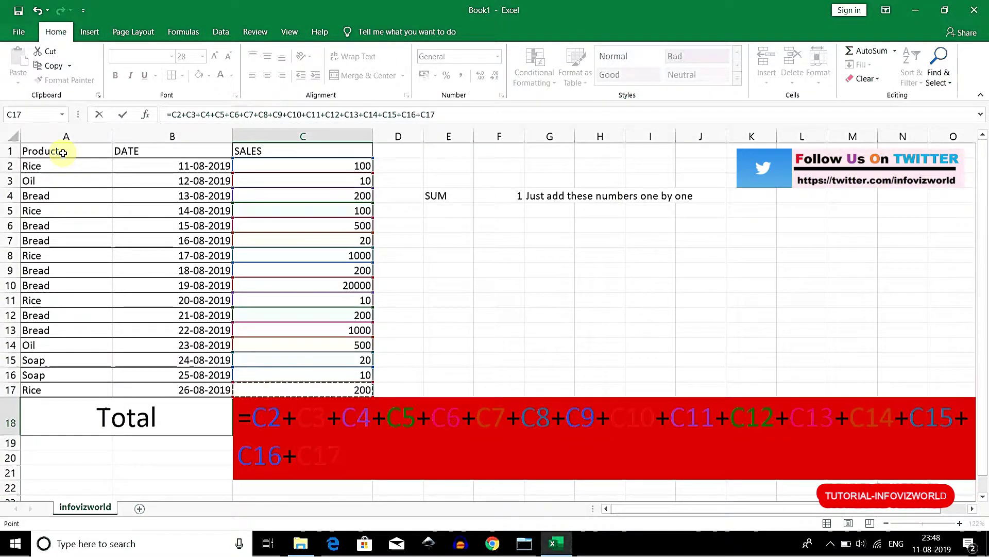
{"action": "key", "text": "Return"}
Step: Copy the Total cell C18 and paste only its value into cell G18
{"action": "key", "text": "Up"}
{"action": "key", "text": "ctrl+c"}
{"action": "key", "text": "Right"}
{"action": "key", "text": "Right"}
{"action": "key", "text": "Right"}
{"action": "key", "text": "Right"}
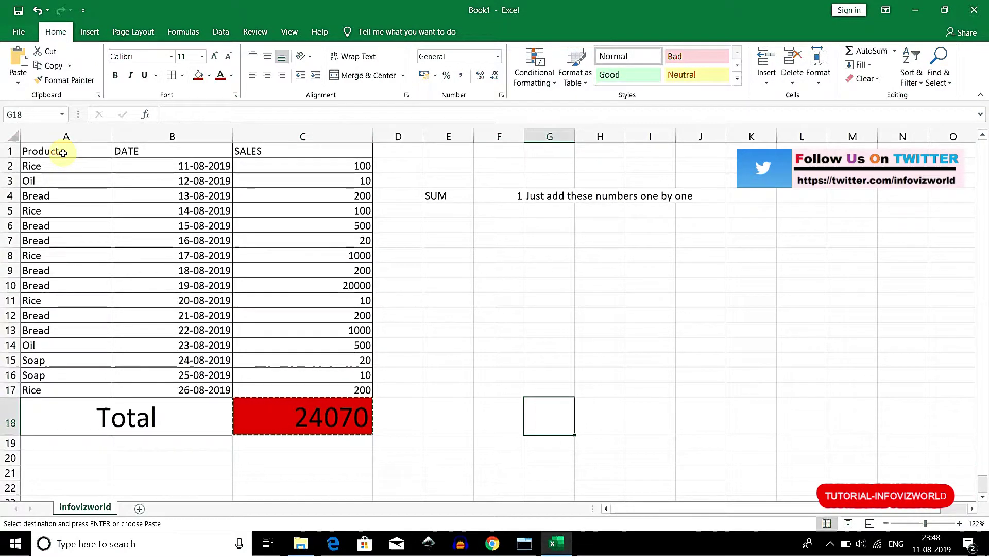
{"action": "key", "text": "ctrl+alt+v"}
{"action": "key", "text": "v"}
{"action": "key", "text": "Return"}
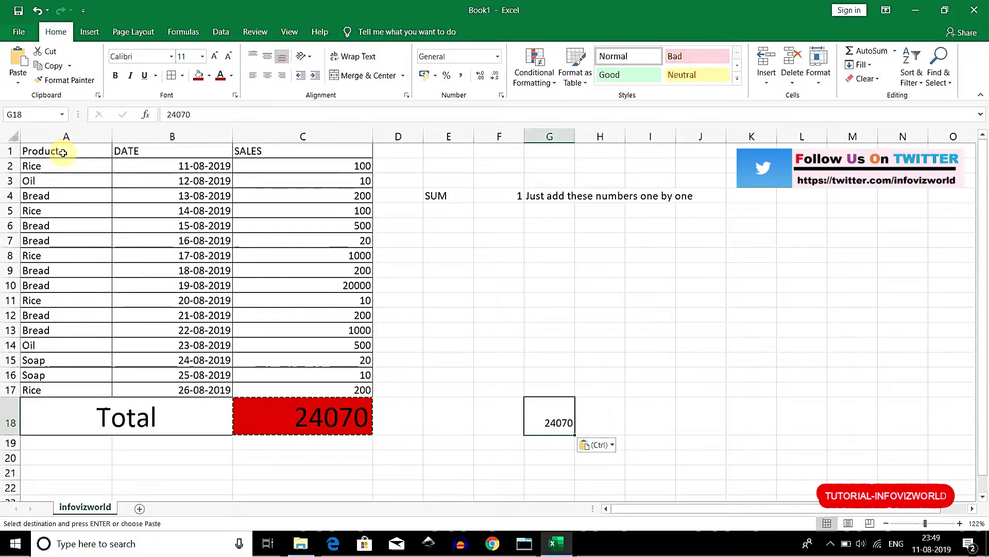
Step: Clear the cell-by-cell addition formula from the Total cell C18
{"action": "key", "text": "Left"}
{"action": "key", "text": "Left"}
{"action": "key", "text": "Left"}
{"action": "key", "text": "Left"}
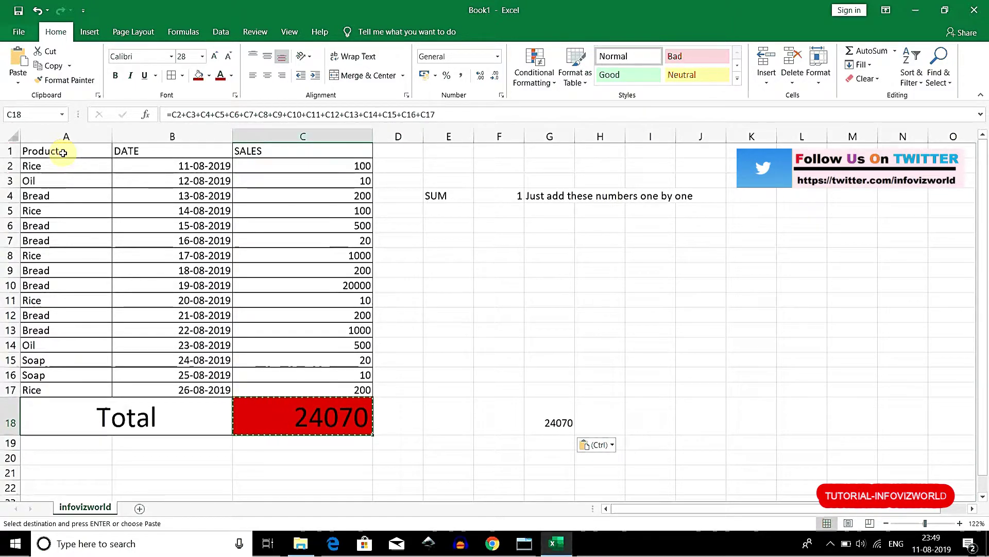
{"action": "key", "text": "Delete"}
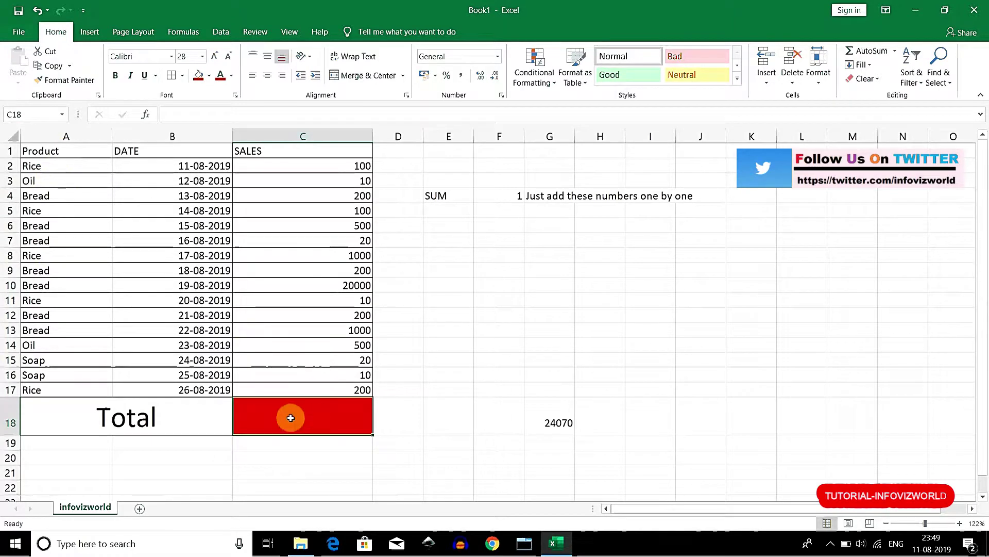
Step: Total the sales range C2:C17 in cell C18 with AutoSum, and select that sales range
{"action": "left_click", "coordinate": [876, 54]}
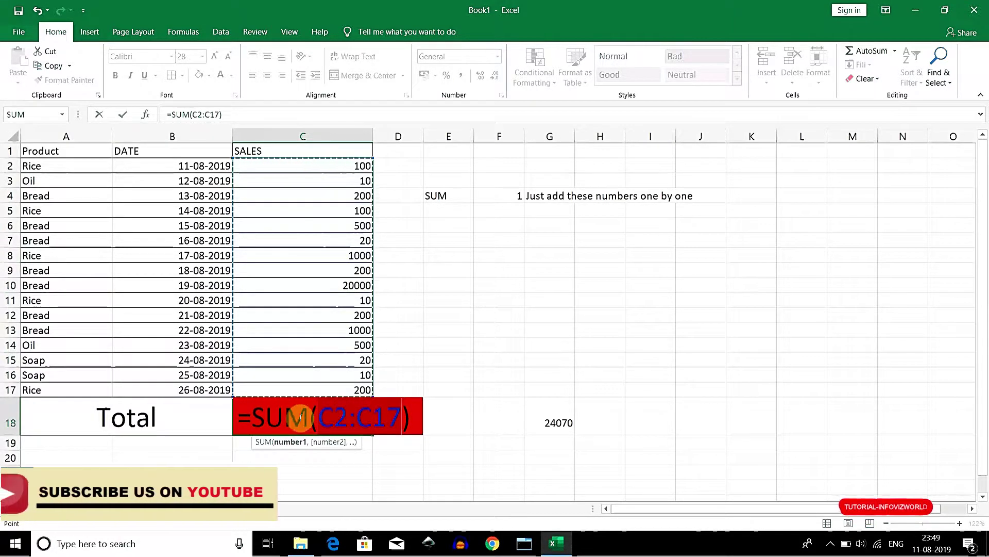
{"action": "key", "text": "Return"}
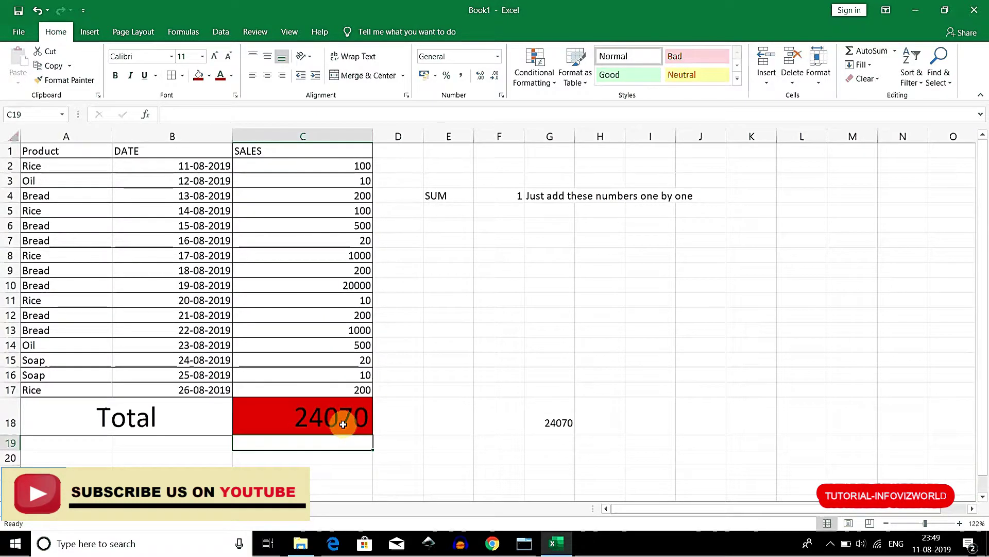
{"action": "left_click", "coordinate": [328, 169]}
{"action": "key", "text": "ctrl+shift+Down"}
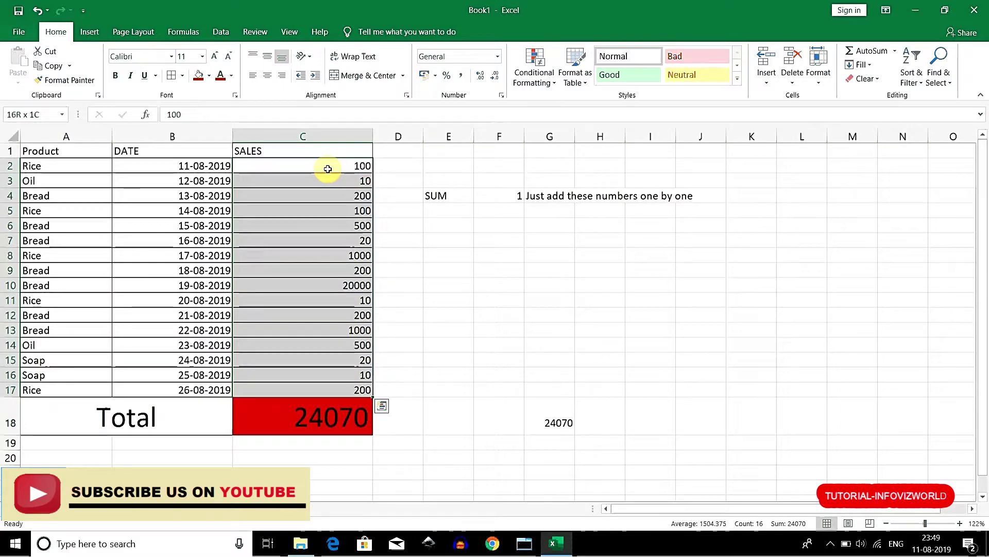
Step: Enter the method number 2 in cell F5 and the note "home-->Autosum" in cell G5
{"action": "key", "text": "Right"}
{"action": "key", "text": "Right"}
{"action": "key", "text": "Right"}
{"action": "key", "text": "Down"}
{"action": "key", "text": "Down"}
{"action": "key", "text": "Down"}
{"action": "type", "text": "2"}
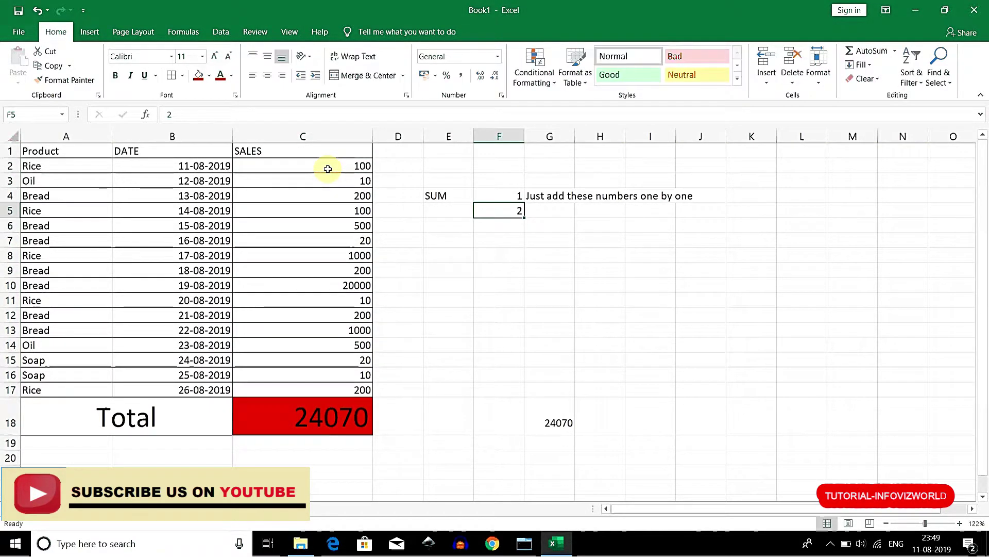
{"action": "key", "text": "Right"}
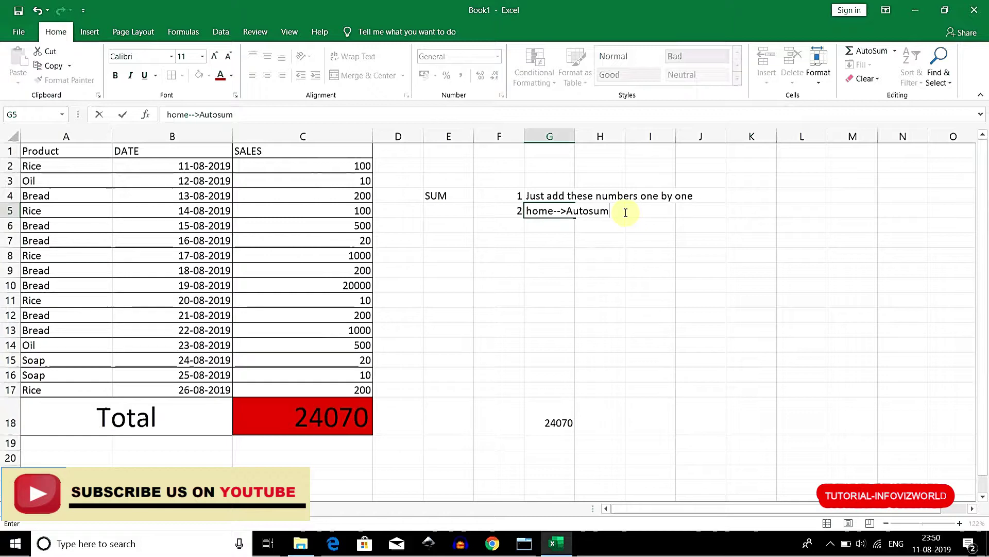
{"action": "key", "text": "Return"}
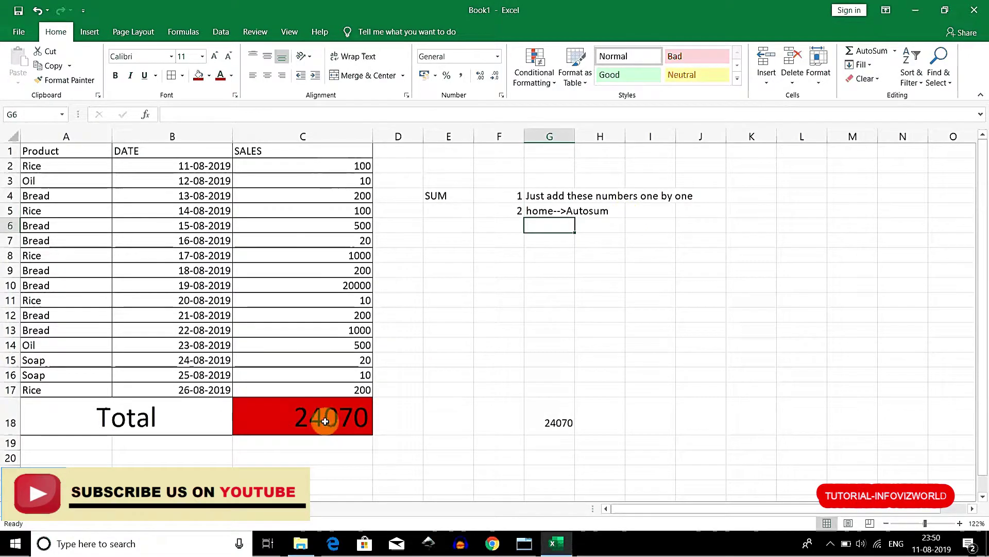
Step: Enter the method number 3 in cell F6
{"action": "left_click", "coordinate": [520, 224]}
{"action": "type", "text": "3"}
{"action": "key", "text": "Return"}
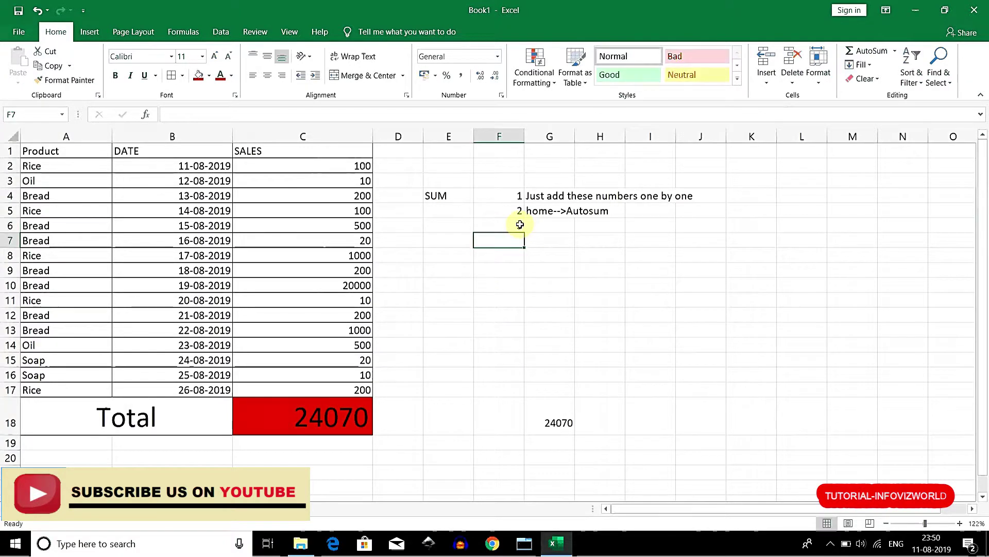
Step: Clear the AutoSum formula from the Total cell C18
{"action": "key", "text": "Left"}
{"action": "key", "text": "Left"}
{"action": "key", "text": "Left"}
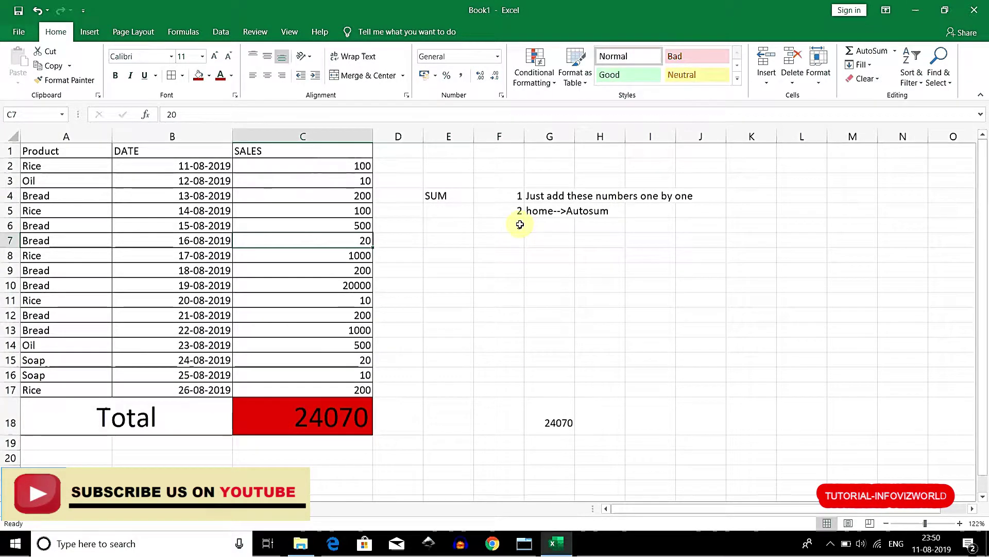
{"action": "key", "text": "ctrl+Up"}
{"action": "key", "text": "Down"}
{"action": "key", "text": "ctrl+Down"}
{"action": "key", "text": "Delete"}
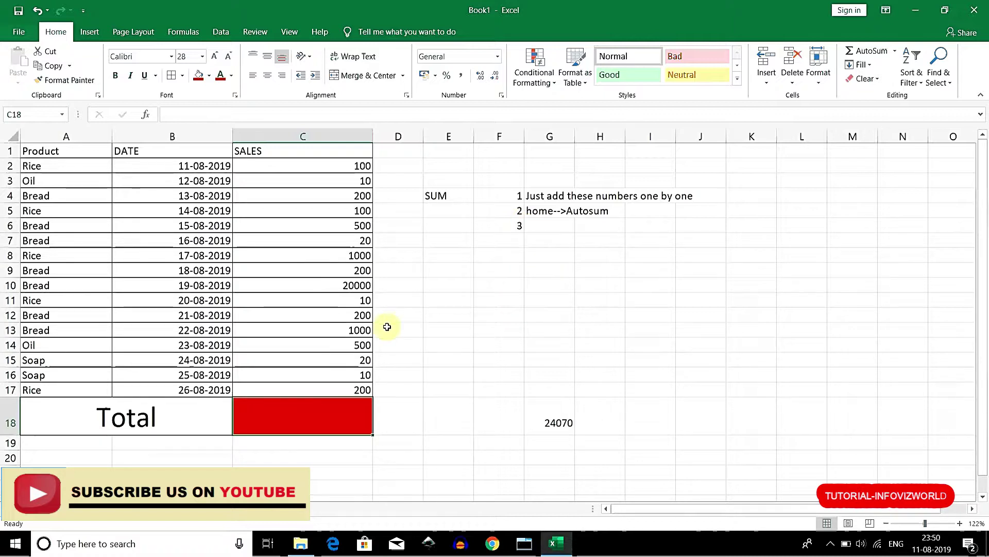
Step: Try AutoSum over C2:C18 in cell C19, below the Total row, and clear that cell again
{"action": "left_click", "coordinate": [347, 449]}
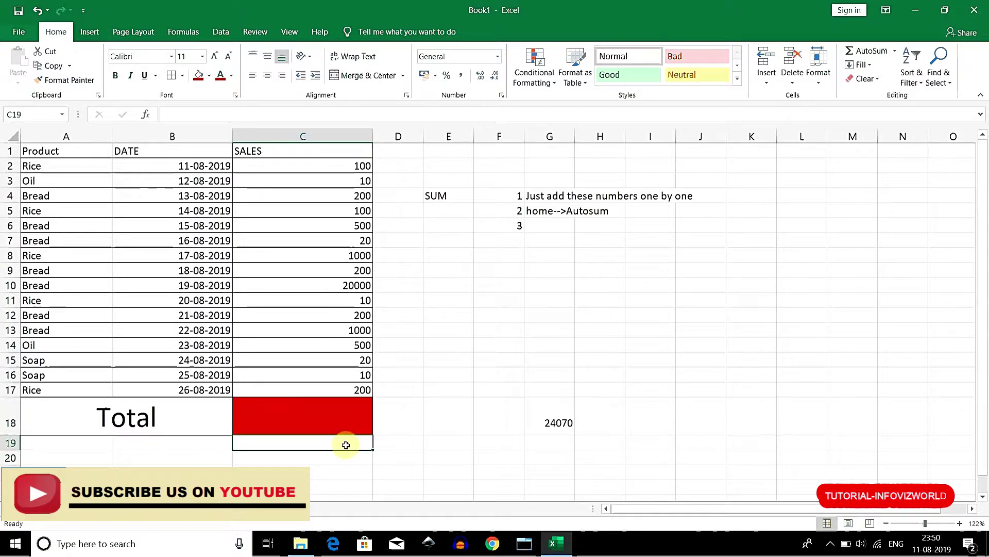
{"action": "left_click_drag", "start_coordinate": [345, 445], "coordinate": [903, 151]}
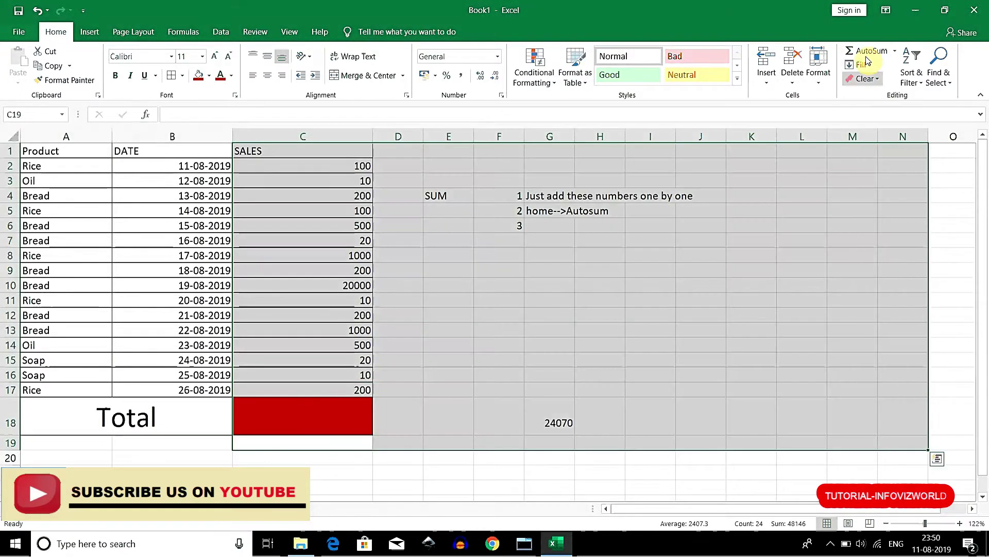
{"action": "left_click", "coordinate": [324, 444]}
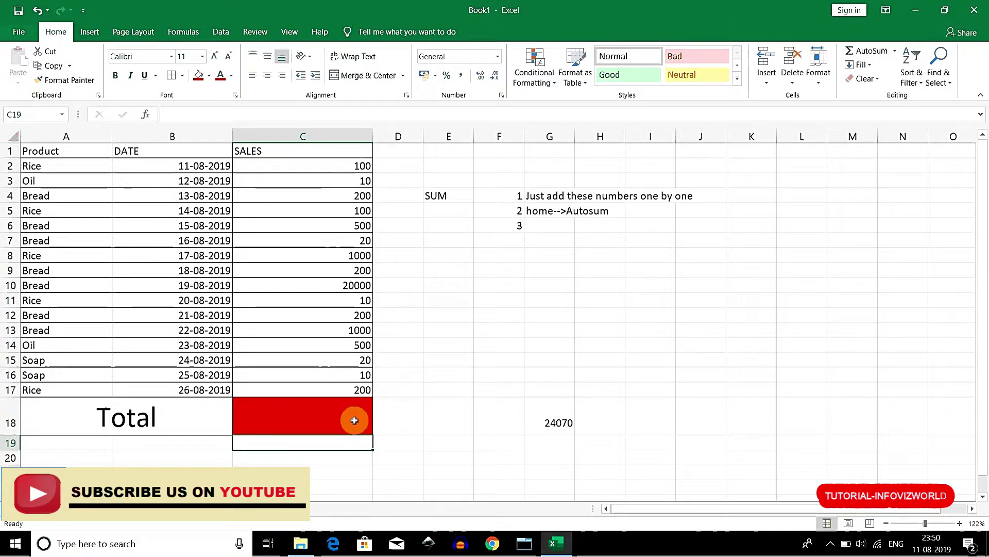
{"action": "left_click", "coordinate": [867, 51]}
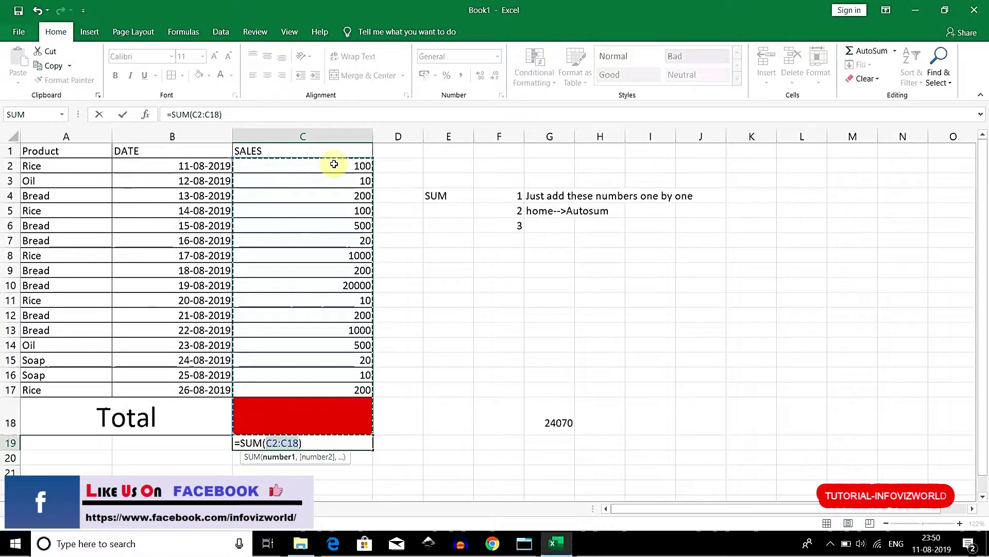
{"action": "key", "text": "Return"}
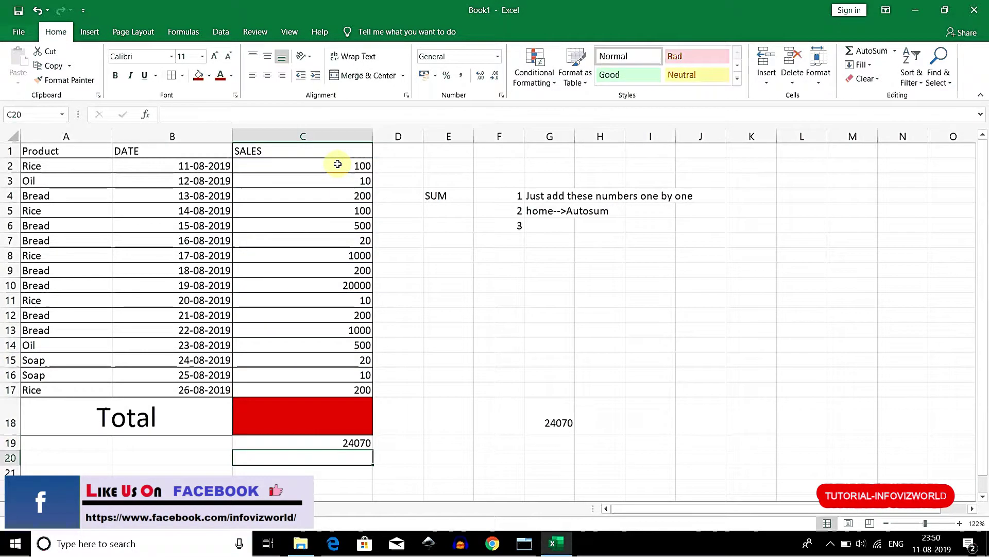
{"action": "key", "text": "Up"}
{"action": "key", "text": "Delete"}
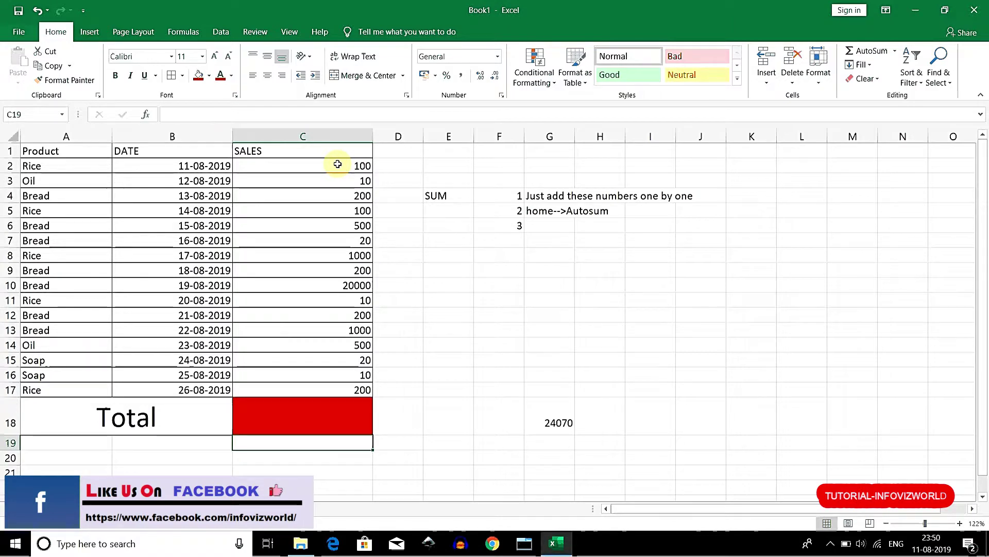
Step: Clear the sales value in cell C11 and try AutoSum over C12:C18 in cell C19, below the Total row
{"action": "left_click", "coordinate": [353, 301]}
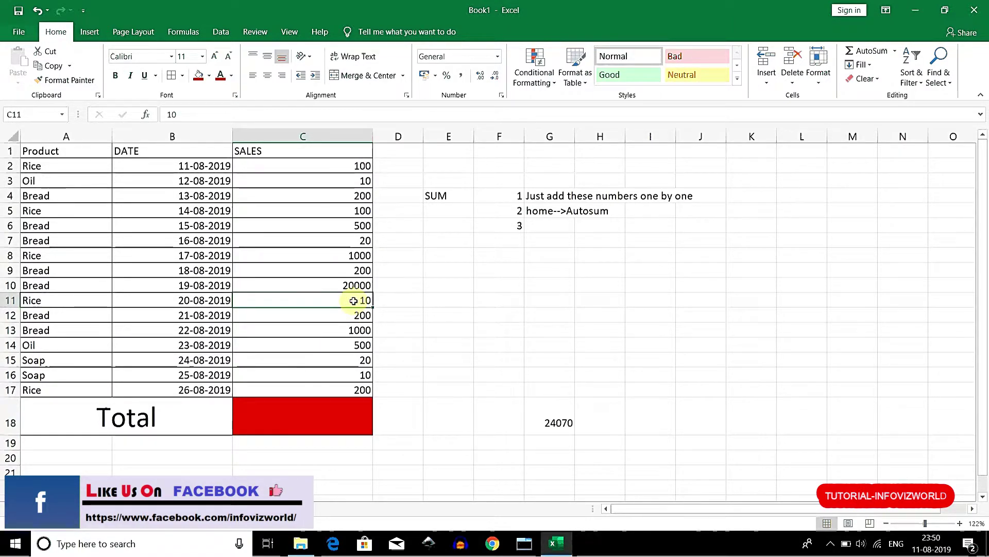
{"action": "key", "text": "Delete"}
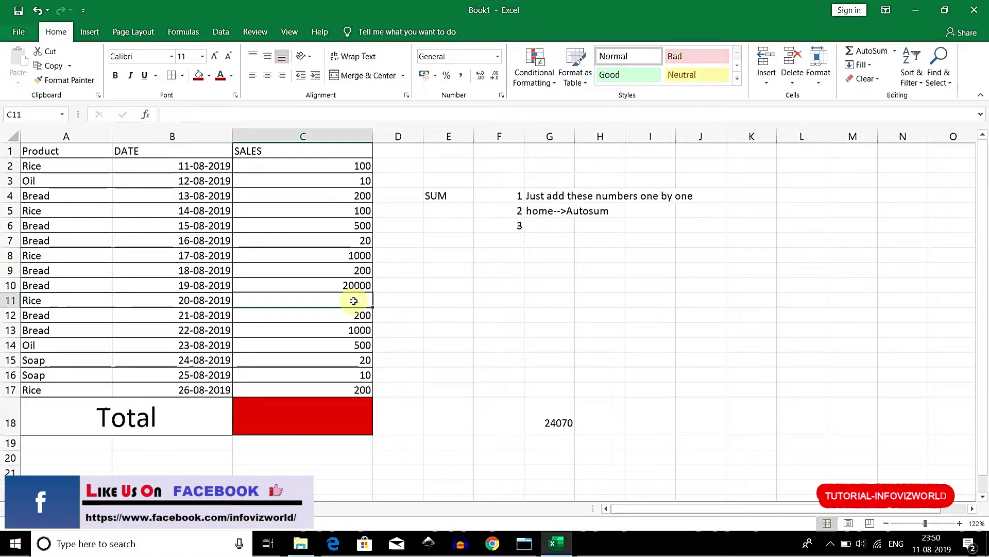
{"action": "left_click", "coordinate": [349, 445]}
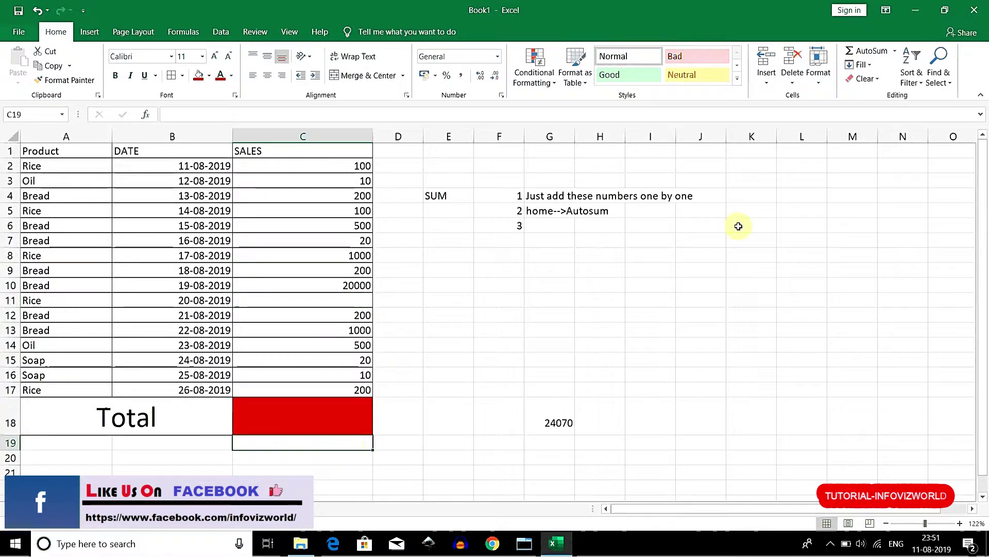
{"action": "left_click", "coordinate": [871, 52]}
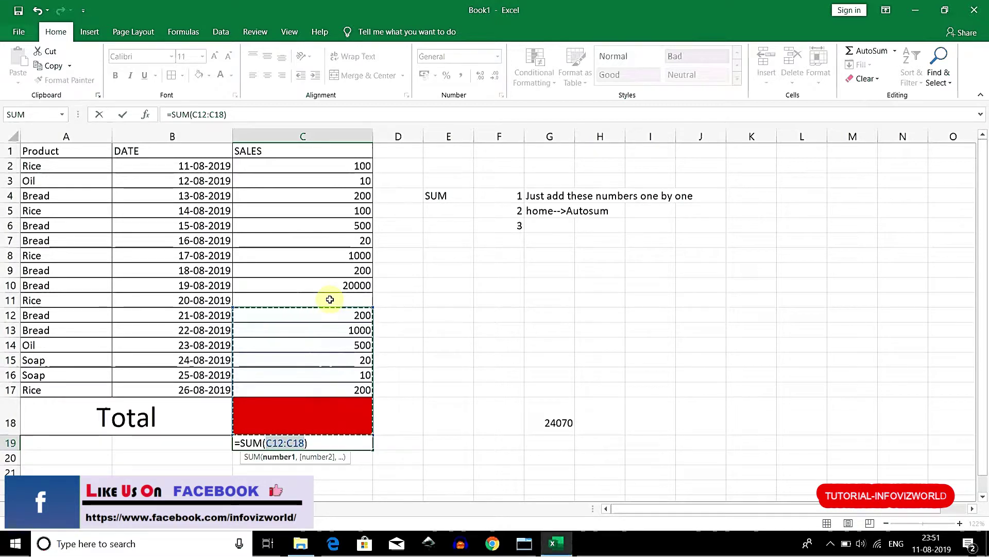
{"action": "key", "text": "Return"}
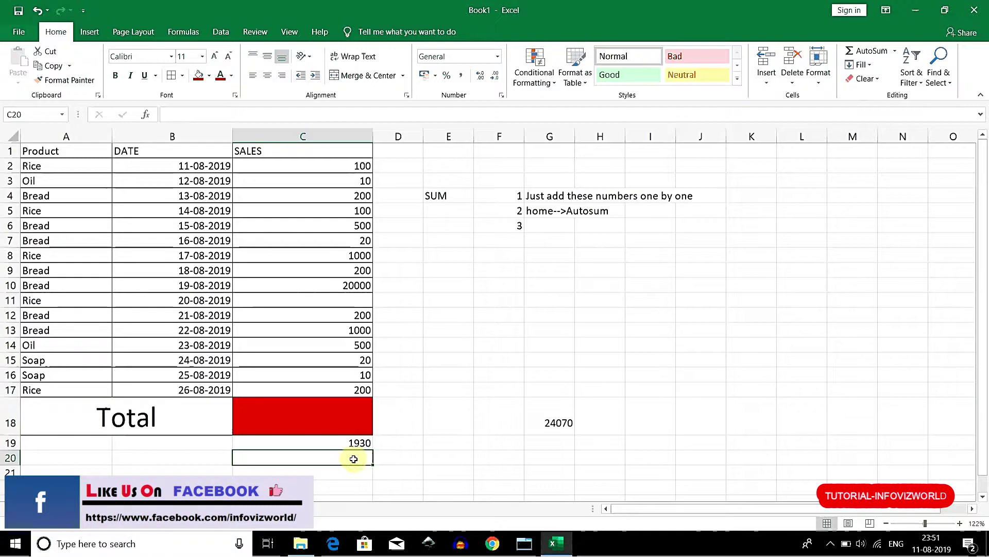
Step: Undo the clearing of the sales value in cell C11 and remove the AutoSum formula from cell C19
{"action": "left_click", "coordinate": [348, 442]}
{"action": "key", "text": "Delete"}
{"action": "key", "text": "Up"}
{"action": "key", "text": "Up"}
{"action": "key", "text": "Up"}
{"action": "key", "text": "Up"}
{"action": "key", "text": "Up"}
{"action": "key", "text": "Up"}
{"action": "key", "text": "Up"}
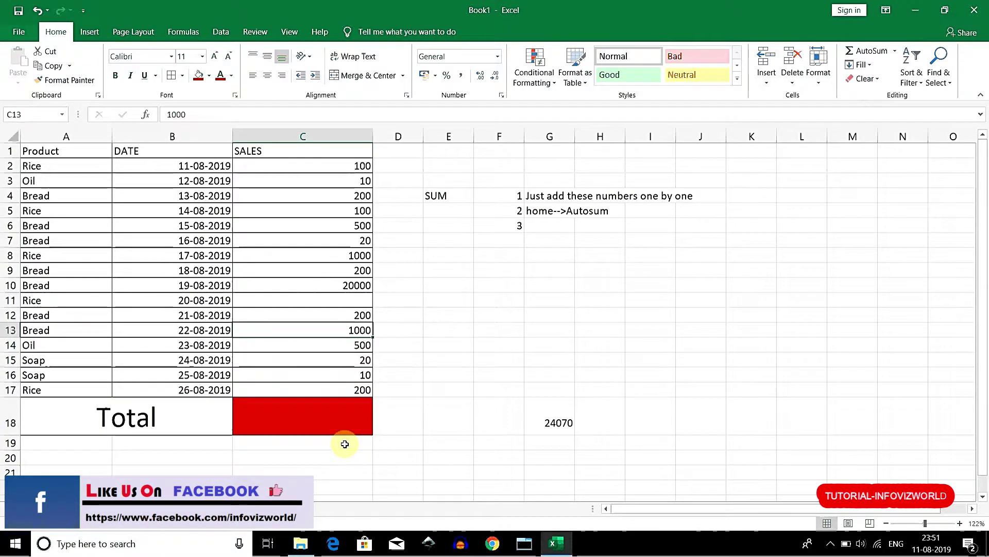
{"action": "key", "text": "ctrl+z"}
{"action": "key", "text": "ctrl+z"}
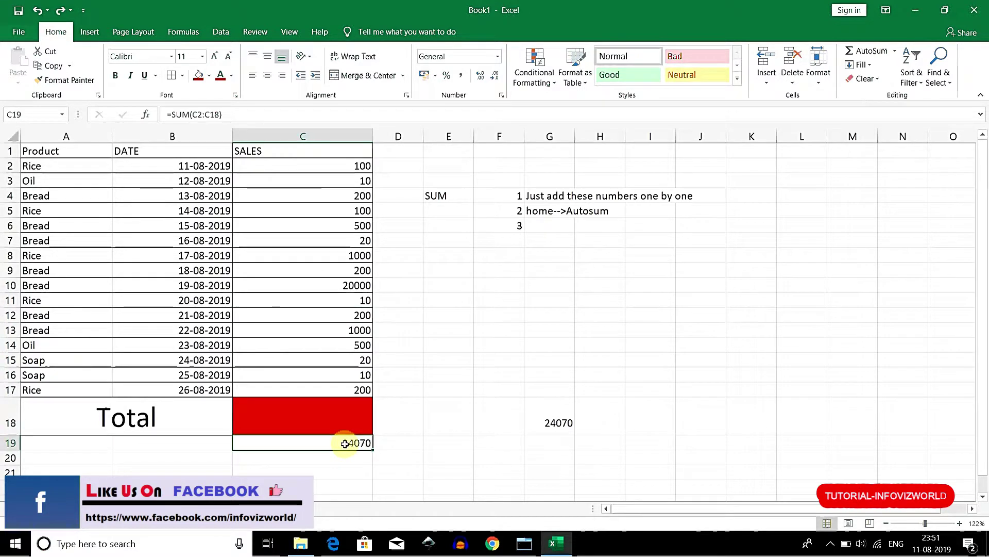
{"action": "key", "text": "Delete"}
Step: Enter the note "select the cells for which you want calcuate autosum and use sum function" in cell G6
{"action": "key", "text": "Up"}
{"action": "key", "text": "Up"}
{"action": "key", "text": "Right"}
{"action": "key", "text": "Right"}
{"action": "key", "text": "Right"}
{"action": "key", "text": "Right"}
{"action": "key", "text": "Right"}
{"action": "key", "text": "Right"}
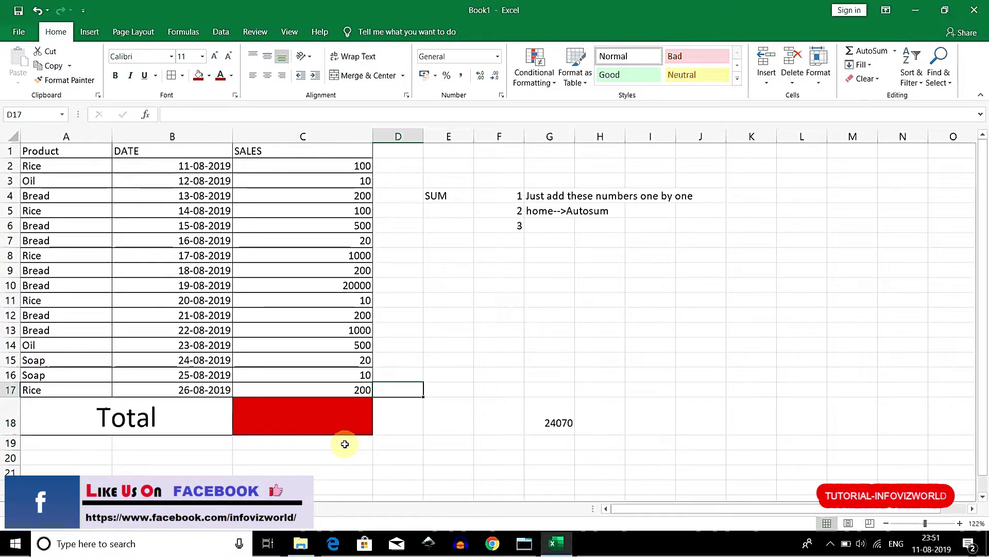
{"action": "key", "text": "Right"}
{"action": "key", "text": "Up"}
{"action": "key", "text": "Up"}
{"action": "key", "text": "Up"}
{"action": "key", "text": "Up"}
{"action": "key", "text": "Up"}
{"action": "key", "text": "Up"}
{"action": "key", "text": "Up"}
{"action": "key", "text": "Up"}
{"action": "key", "text": "Left"}
{"action": "key", "text": "Left"}
{"action": "key", "text": "Left"}
{"action": "key", "text": "Left"}
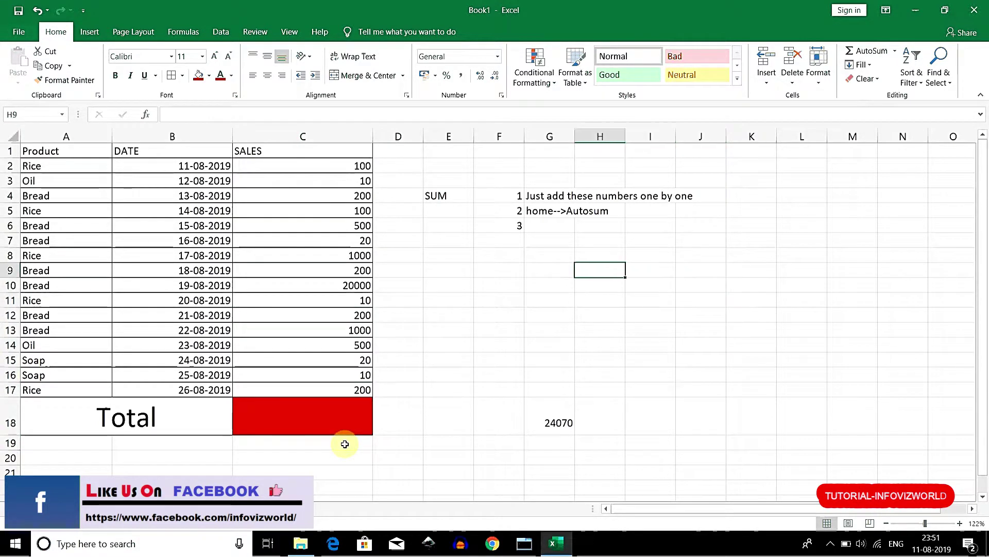
{"action": "key", "text": "Left"}
{"action": "key", "text": "Right"}
{"action": "key", "text": "Right"}
{"action": "key", "text": "Up"}
{"action": "key", "text": "Up"}
{"action": "key", "text": "Up"}
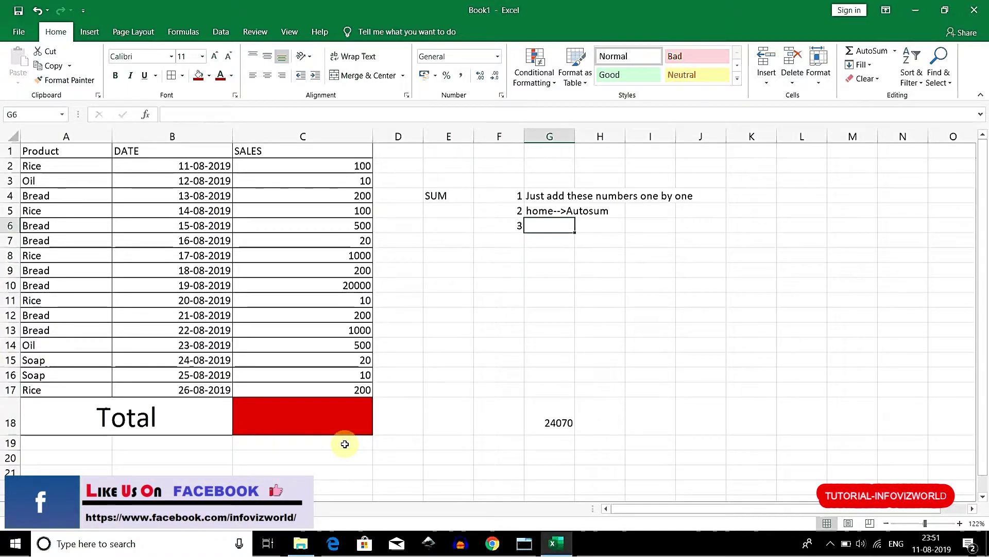
{"action": "type", "text": "slee"}
{"action": "key", "text": "BackSpace"}
{"action": "key", "text": "BackSpace"}
{"action": "key", "text": "BackSpace"}
{"action": "type", "text": "ele"}
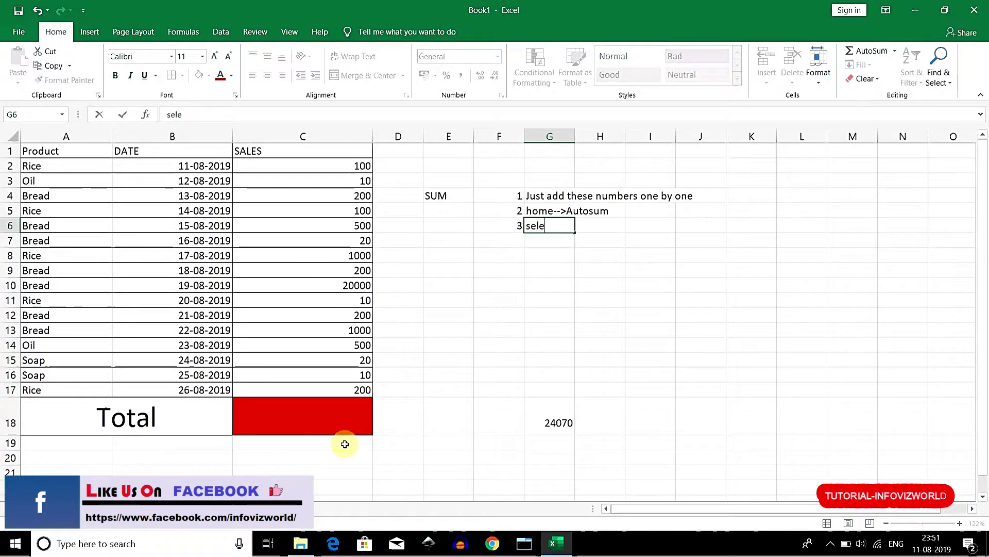
{"action": "type", "text": "ct the cells for which y"}
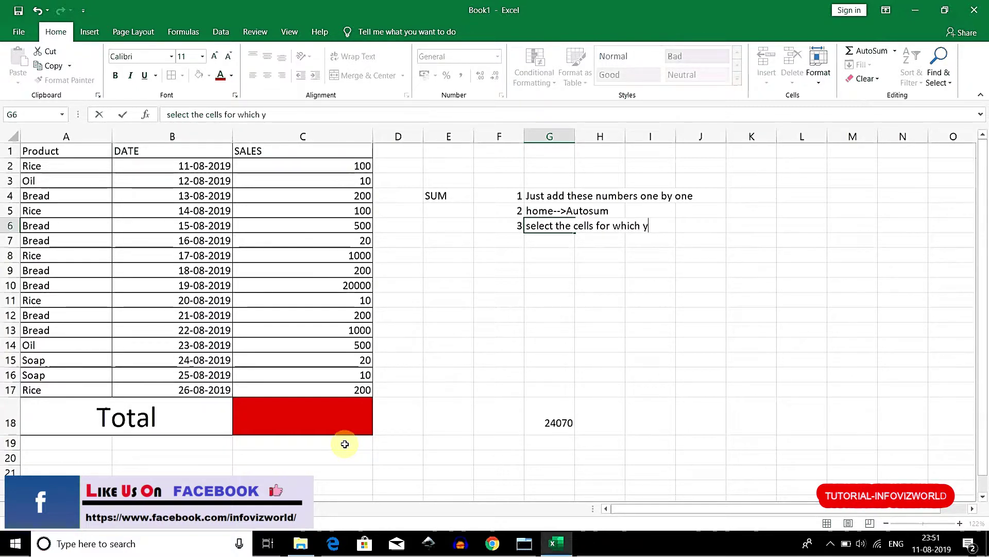
{"action": "type", "text": "ou want "}
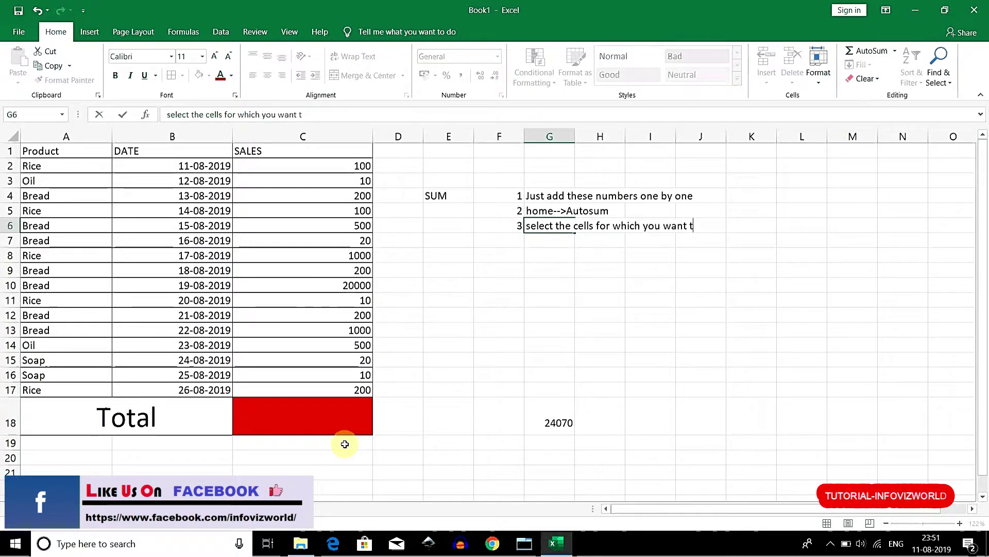
{"action": "type", "text": "calcuate"}
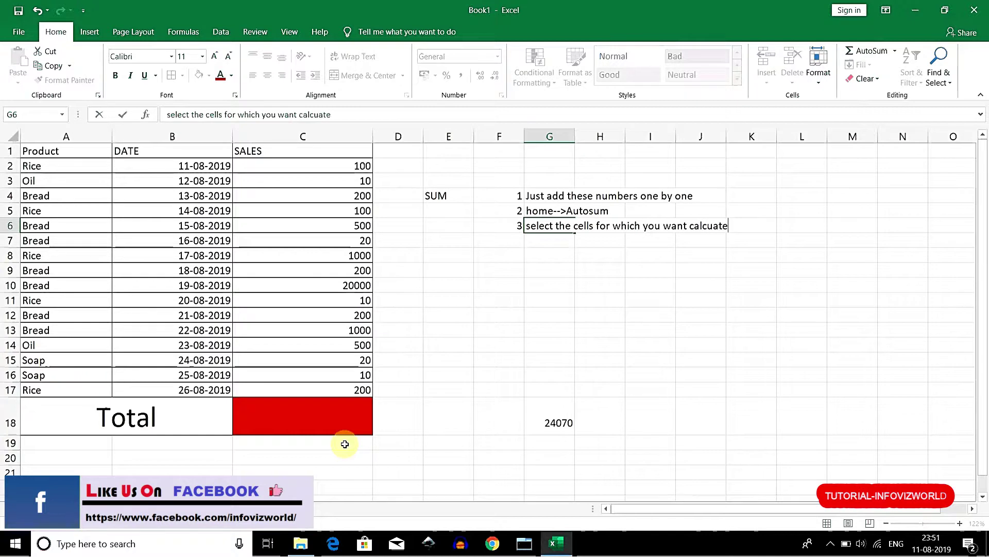
{"action": "type", "text": " autosum and"}
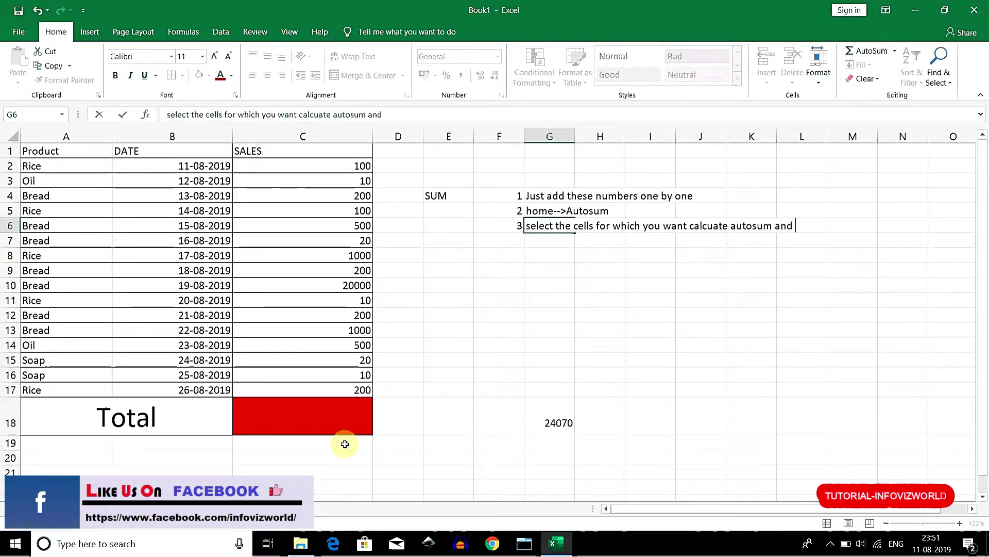
{"action": "type", "text": " us"}
{"action": "key", "text": "BackSpace"}
{"action": "type", "text": "use sum function"}
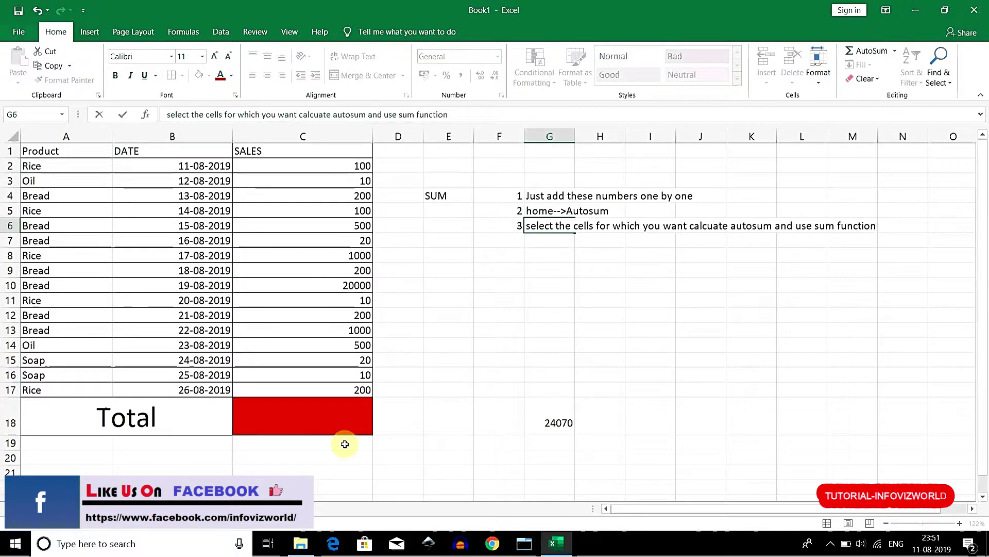
{"action": "key", "text": "Return"}
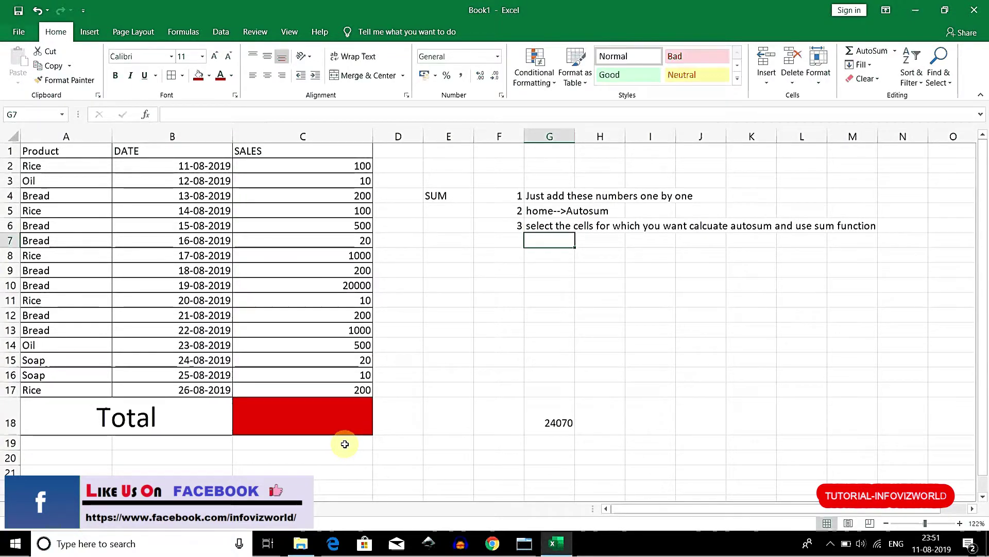
Step: Enter the formula =sum(C2:C17) in the Total cell C18
{"action": "key", "text": "Left"}
{"action": "key", "text": "Left"}
{"action": "key", "text": "Left"}
{"action": "key", "text": "Left"}
{"action": "key", "text": "ctrl+Down"}
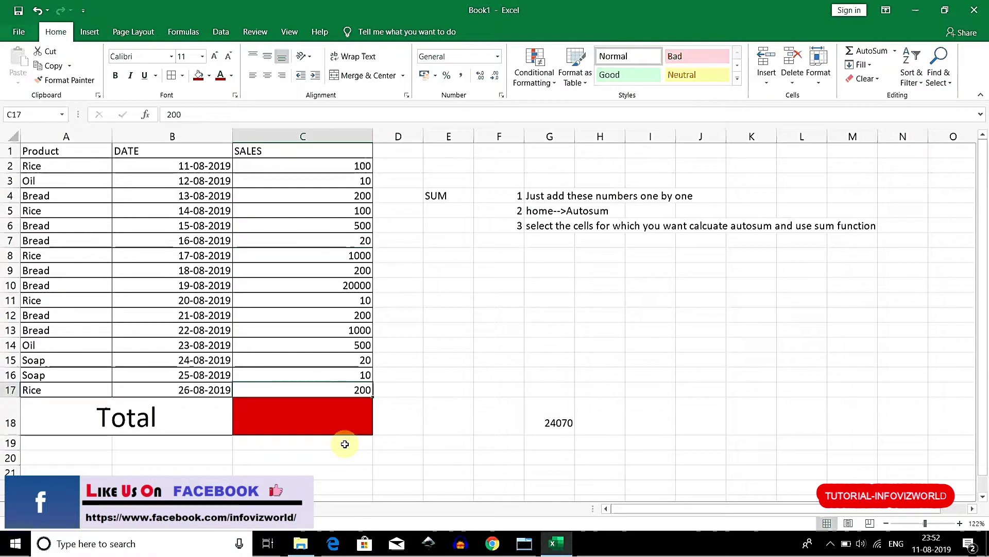
{"action": "key", "text": "Down"}
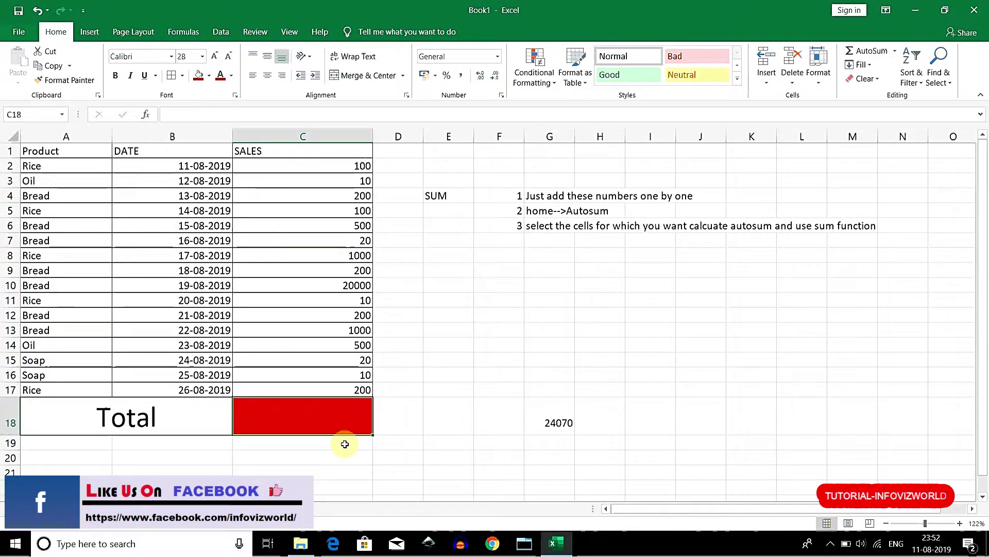
{"action": "type", "text": "="}
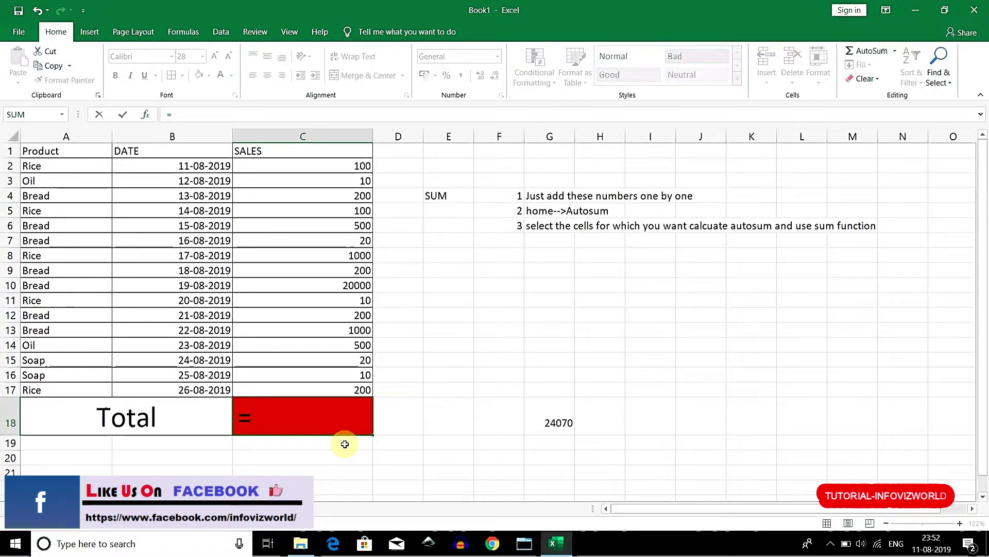
{"action": "type", "text": "sum"}
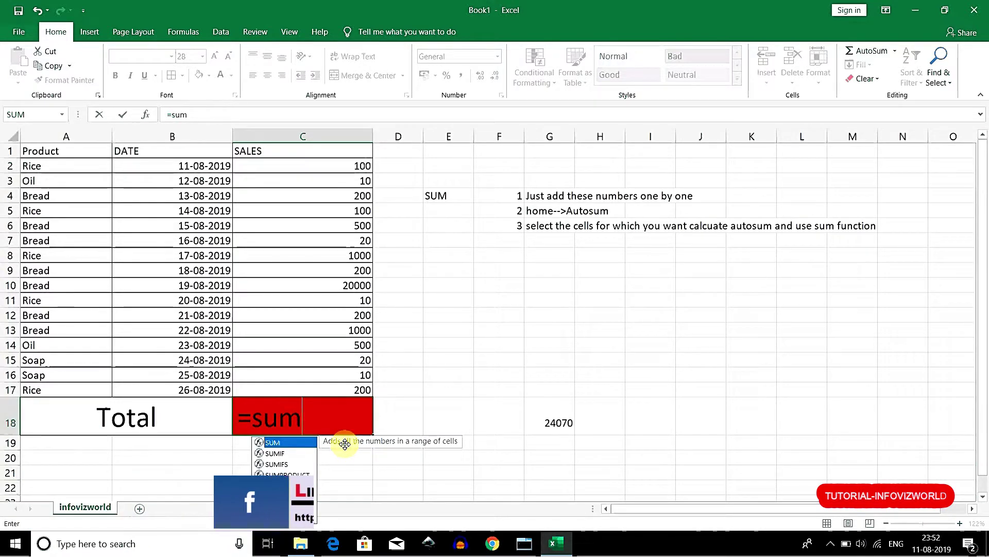
{"action": "type", "text": "("}
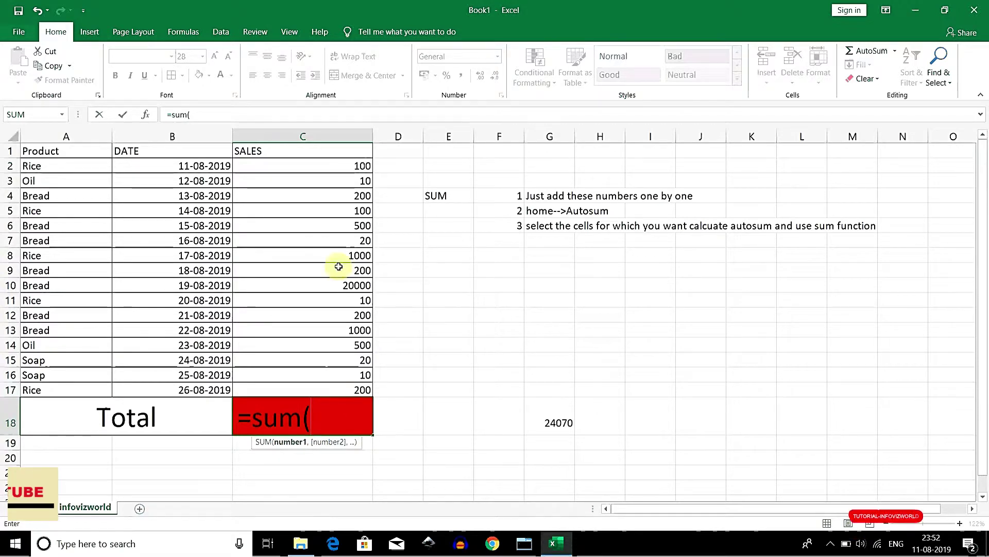
{"action": "left_click", "coordinate": [335, 162]}
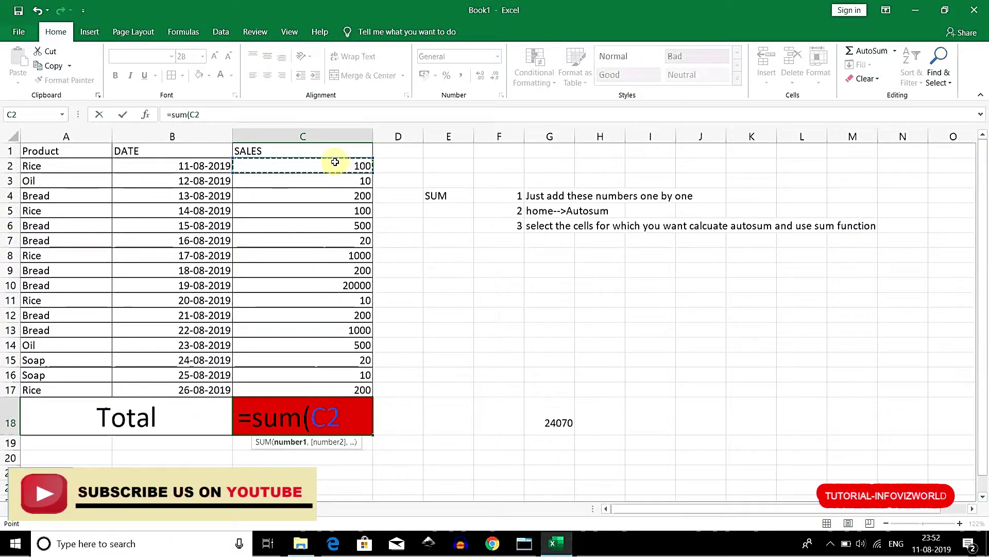
{"action": "key", "text": "shift+Down"}
{"action": "key", "text": "shift+Down"}
{"action": "key", "text": "shift+Down"}
{"action": "key", "text": "shift+Down"}
{"action": "key", "text": "shift+Down"}
{"action": "key", "text": "shift+Down"}
{"action": "key", "text": "shift+Down"}
{"action": "key", "text": "shift+Down"}
{"action": "key", "text": "shift+Down"}
{"action": "key", "text": "shift+Down"}
{"action": "key", "text": "shift+Down"}
{"action": "key", "text": "shift+Down"}
{"action": "key", "text": "shift+Down"}
{"action": "key", "text": "shift+Down"}
{"action": "key", "text": "shift+Down"}
{"action": "type", "text": ")"}
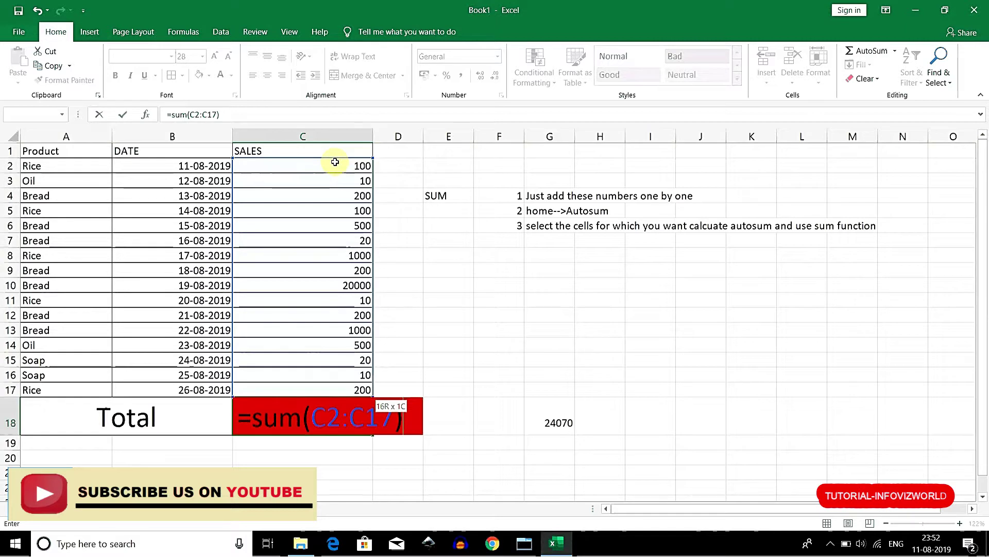
{"action": "key", "text": "Return"}
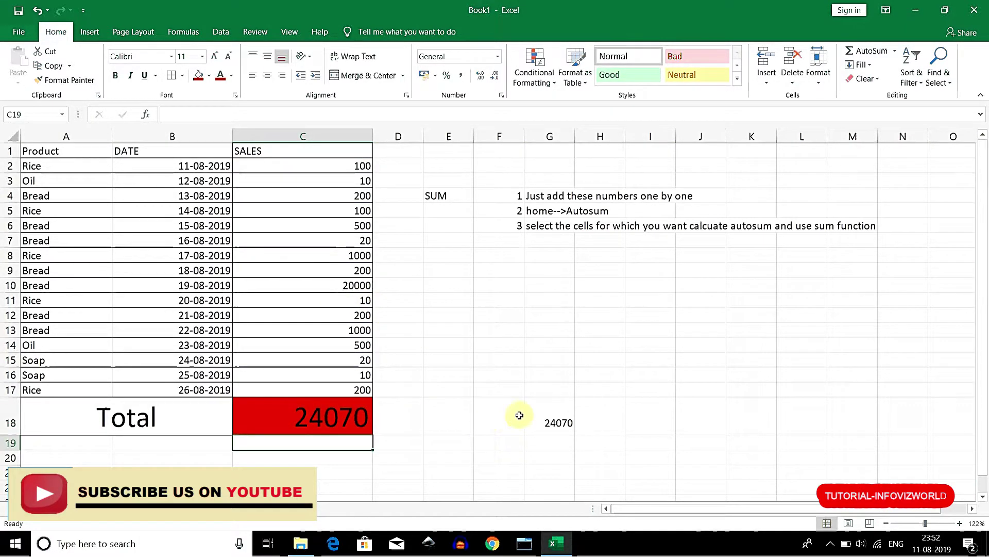
Step: Clear the SUM formula from the Total cell C18
{"action": "left_click", "coordinate": [549, 419]}
{"action": "left_click", "coordinate": [328, 407]}
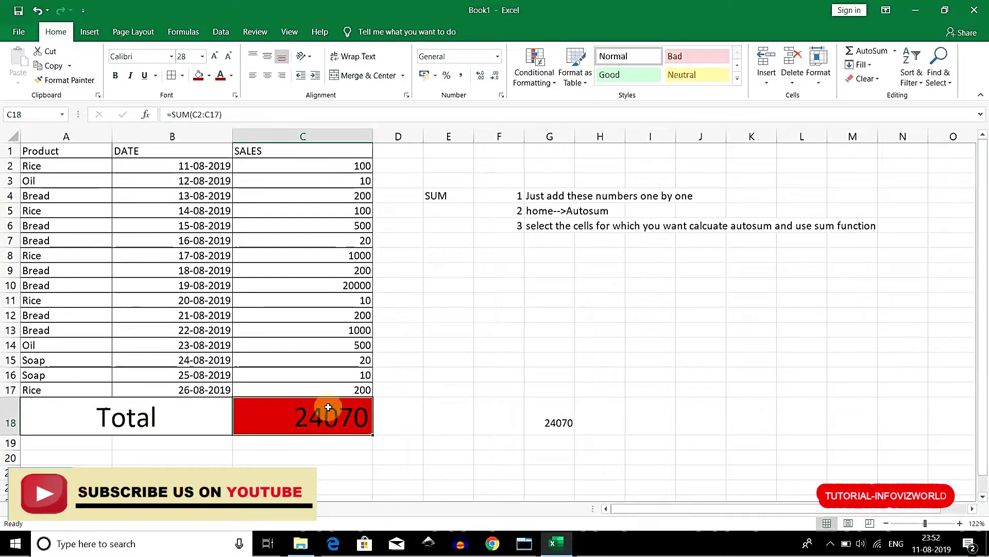
{"action": "key", "text": "Delete"}
{"action": "key", "text": "Right"}
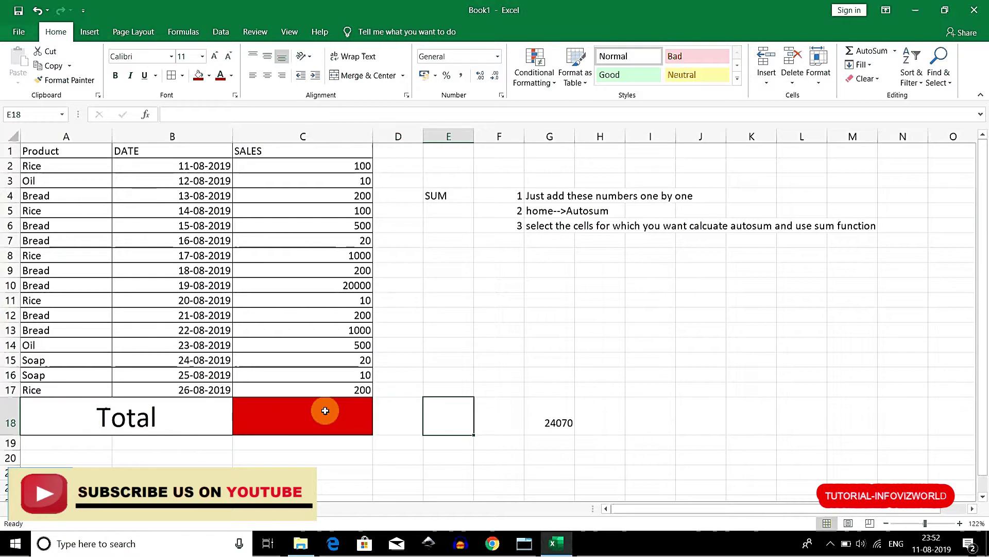
{"action": "left_click", "coordinate": [325, 411]}
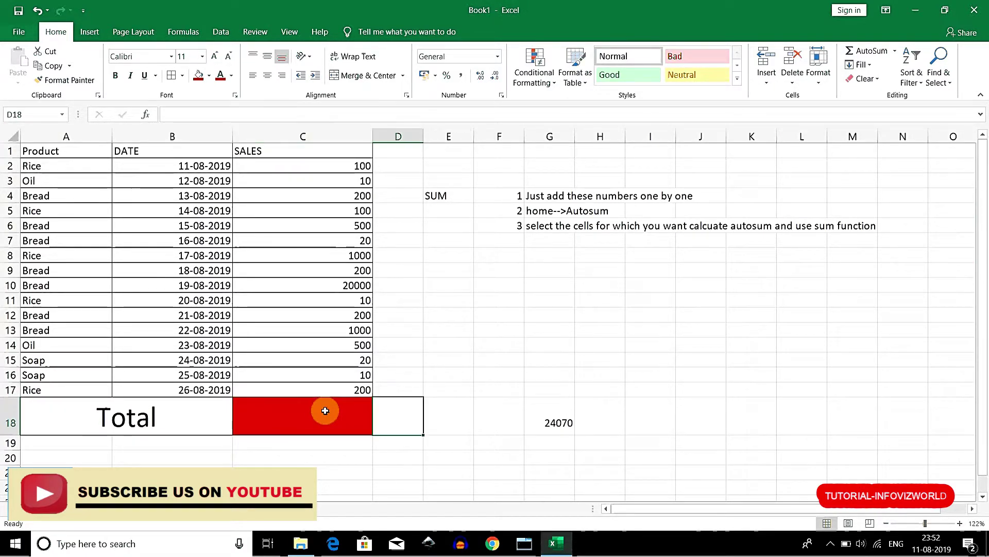
Step: Enter the method number 4 in cell F7 and the note "alt+" in cell G7
{"action": "key", "text": "Right"}
{"action": "key", "text": "Right"}
{"action": "key", "text": "Up"}
{"action": "key", "text": "Up"}
{"action": "key", "text": "Up"}
{"action": "key", "text": "Up"}
{"action": "key", "text": "Up"}
{"action": "key", "text": "Up"}
{"action": "key", "text": "Up"}
{"action": "key", "text": "Up"}
{"action": "key", "text": "Up"}
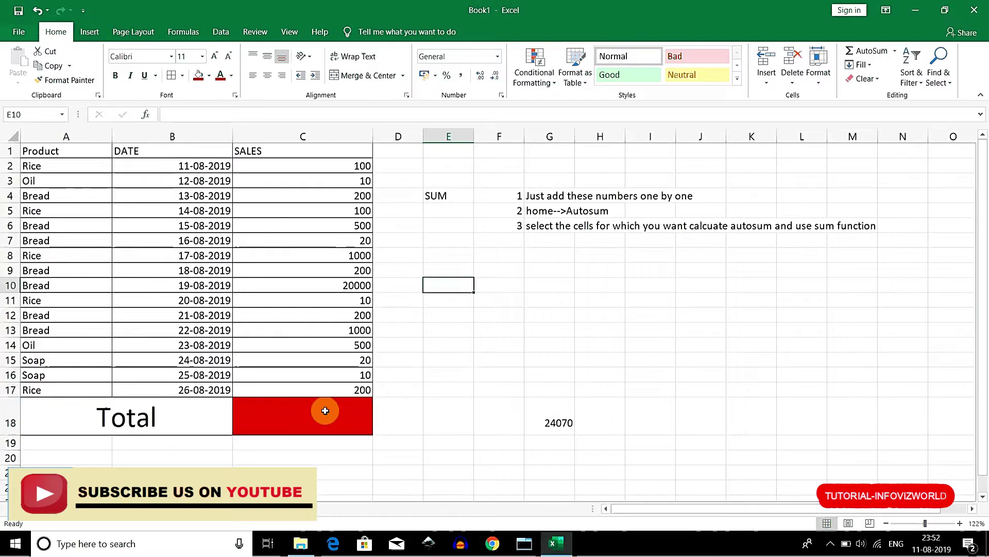
{"action": "key", "text": "Right"}
{"action": "key", "text": "Right"}
{"action": "key", "text": "Up"}
{"action": "key", "text": "Up"}
{"action": "key", "text": "Left"}
{"action": "type", "text": "4"}
{"action": "key", "text": "Return"}
{"action": "key", "text": "Up"}
{"action": "key", "text": "Right"}
{"action": "type", "text": "al"}
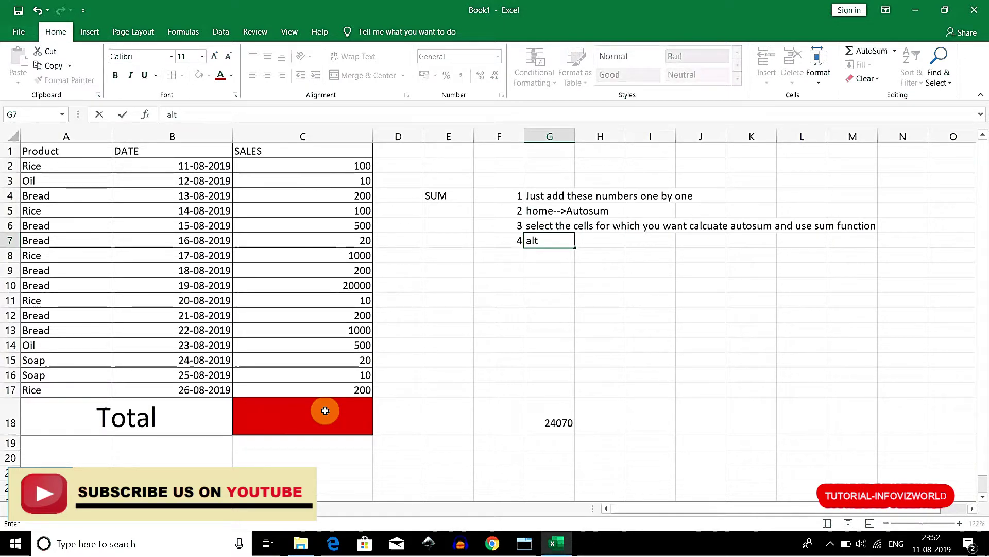
{"action": "type", "text": "t+"}
{"action": "key", "text": "Return"}
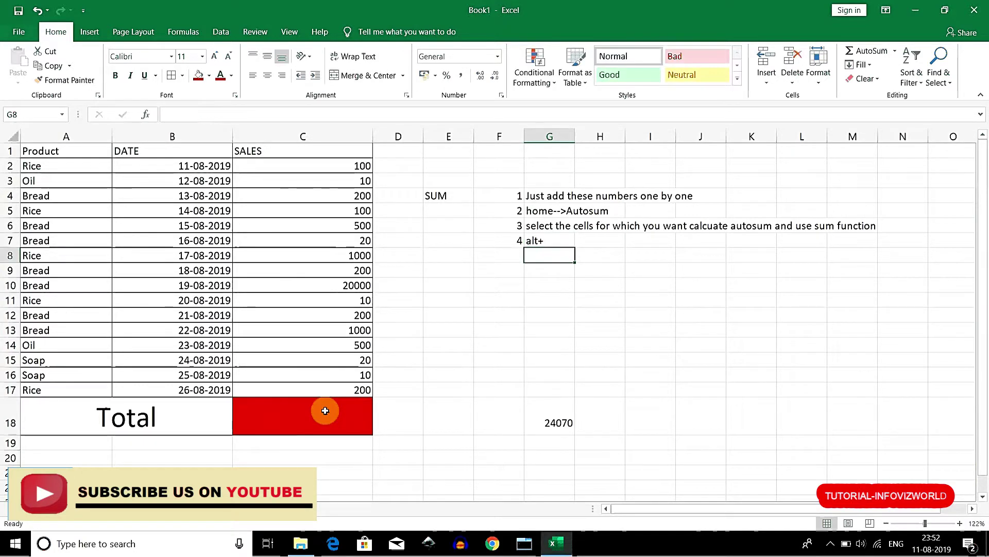
Step: Total the sales range C2:C17 in the Total cell C18 with AutoSum
{"action": "key", "text": "Left"}
{"action": "key", "text": "Left"}
{"action": "key", "text": "Left"}
{"action": "key", "text": "Left"}
{"action": "key", "text": "Down"}
{"action": "key", "text": "Down"}
{"action": "key", "text": "Down"}
{"action": "key", "text": "Down"}
{"action": "key", "text": "Down"}
{"action": "key", "text": "Down"}
{"action": "key", "text": "Down"}
{"action": "key", "text": "Down"}
{"action": "key", "text": "Down"}
{"action": "key", "text": "Down"}
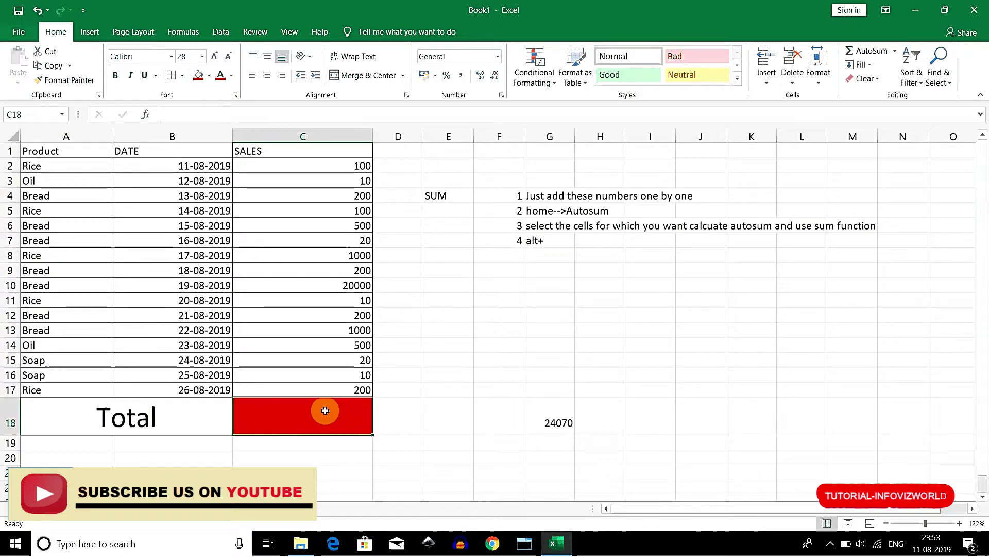
{"action": "key", "text": "alt"}
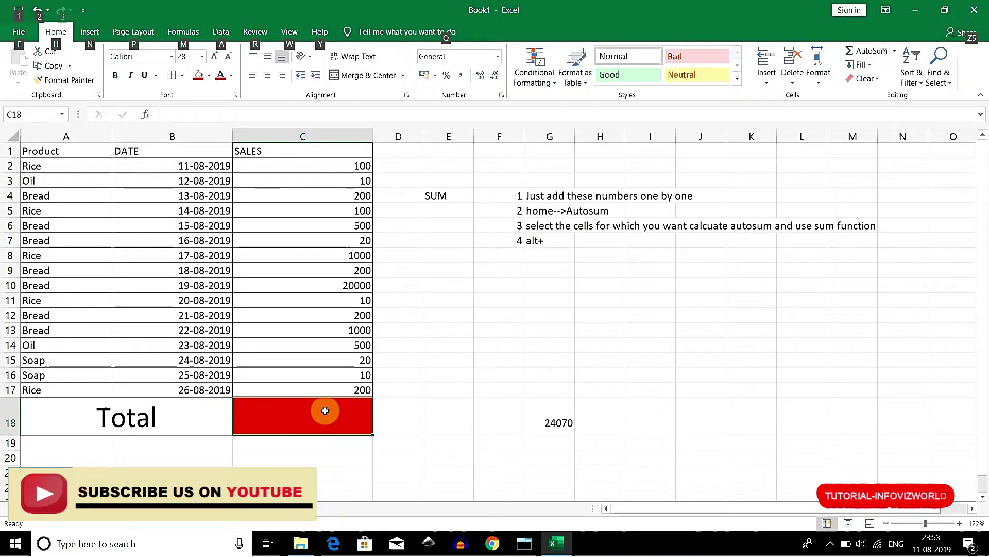
{"action": "key", "text": "alt+equal"}
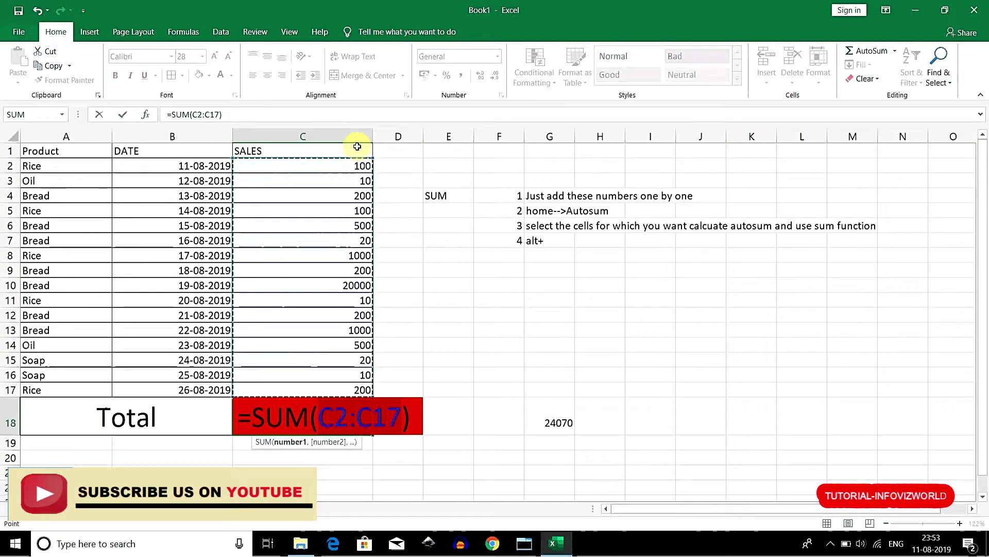
{"action": "key", "text": "ctrl+Return"}
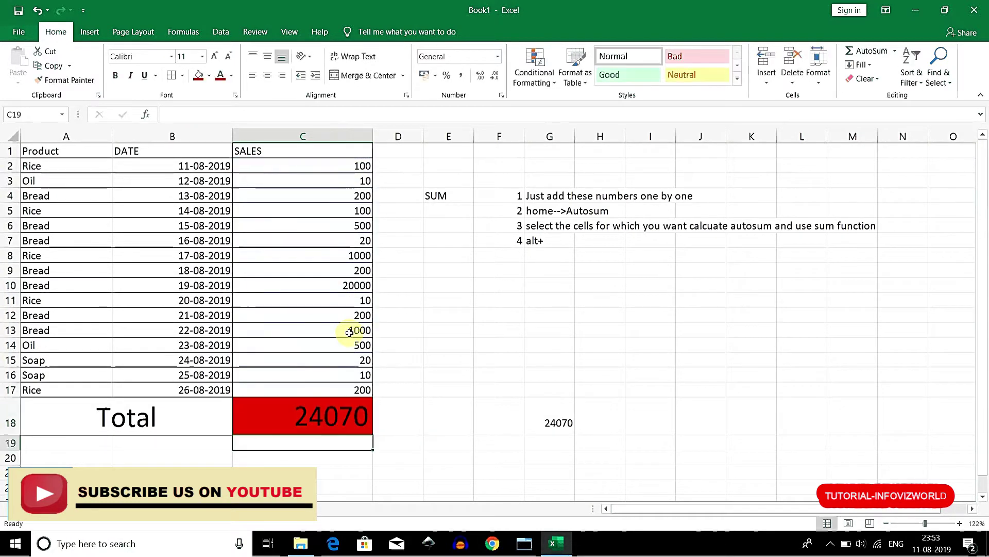
Step: Clear the AutoSum formula from the Total cell C18
{"action": "key", "text": "Right"}
{"action": "key", "text": "Right"}
{"action": "key", "text": "Left"}
{"action": "key", "text": "Left"}
{"action": "key", "text": "Up"}
{"action": "key", "text": "Up"}
{"action": "key", "text": "Down"}
{"action": "key", "text": "Down"}
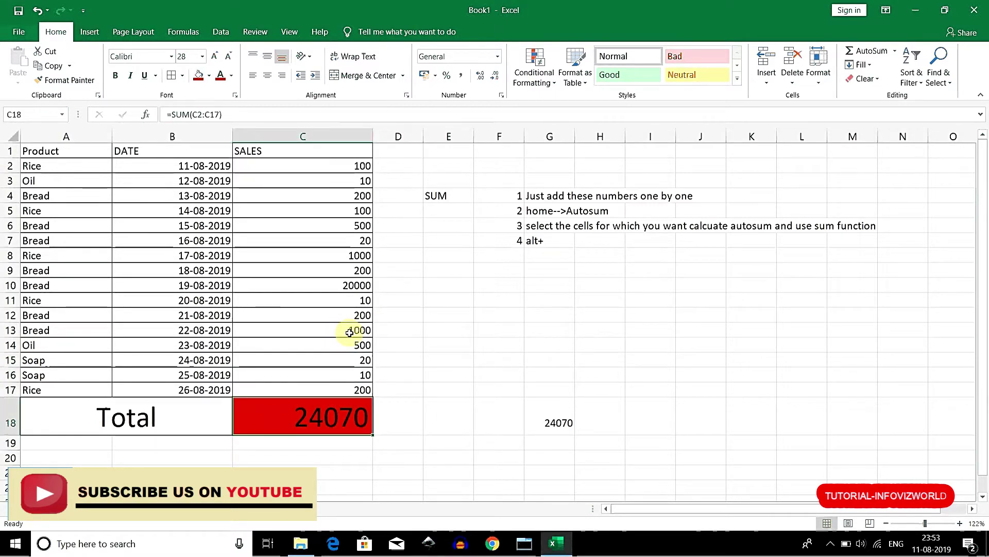
{"action": "key", "text": "Delete"}
Step: Clear the 20-08-2019 sales value in cell C11 and return to the Total cell C18
{"action": "key", "text": "Up"}
{"action": "key", "text": "Up"}
{"action": "key", "text": "Up"}
{"action": "key", "text": "Up"}
{"action": "key", "text": "Up"}
{"action": "key", "text": "Up"}
{"action": "key", "text": "Up"}
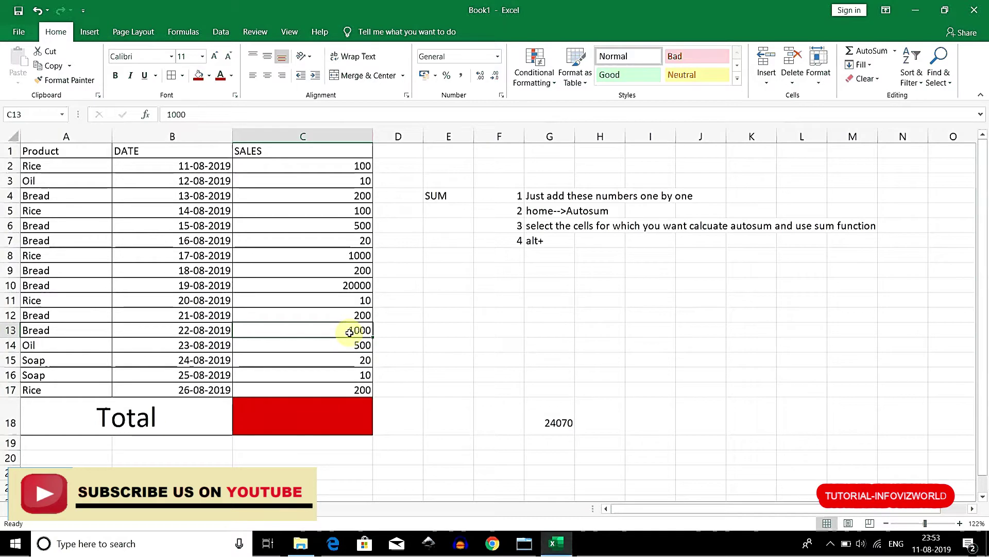
{"action": "key", "text": "Down"}
{"action": "key", "text": "Down"}
{"action": "key", "text": "Down"}
{"action": "key", "text": "Down"}
{"action": "key", "text": "Down"}
{"action": "key", "text": "Down"}
{"action": "key", "text": "Down"}
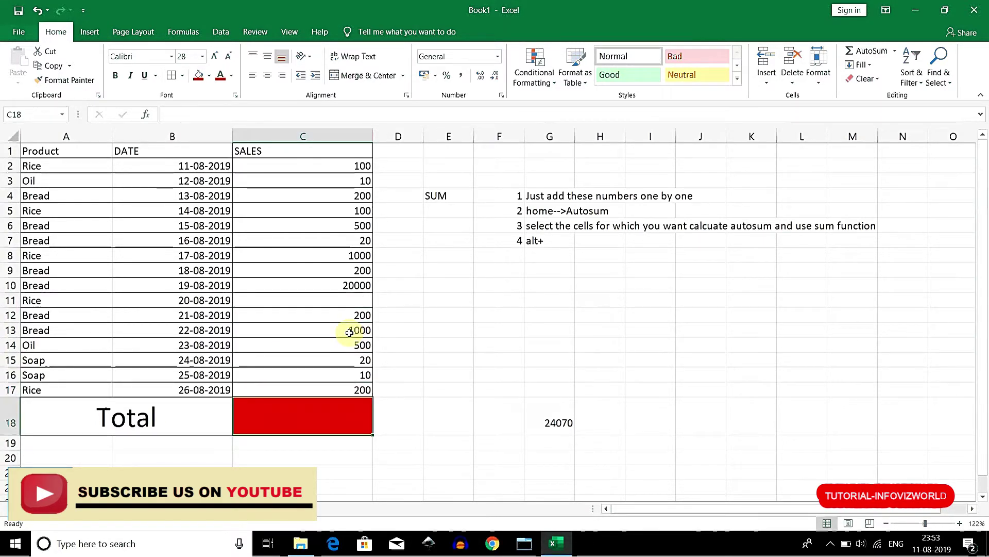
Step: Try totaling C12:C17 in cell C18 with AutoSum, and undo back to the original contents of C11 and C18
{"action": "key", "text": "alt"}
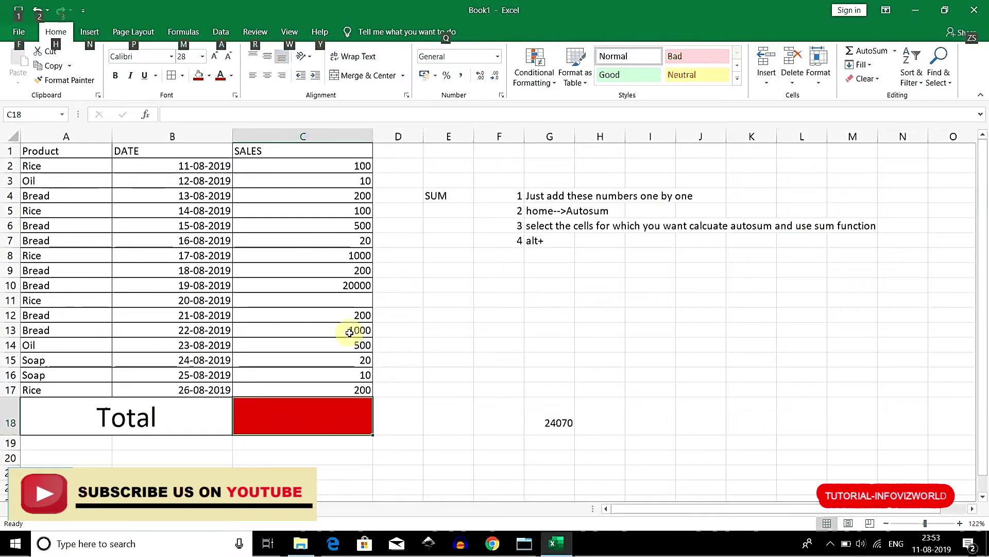
{"action": "key", "text": "alt+="}
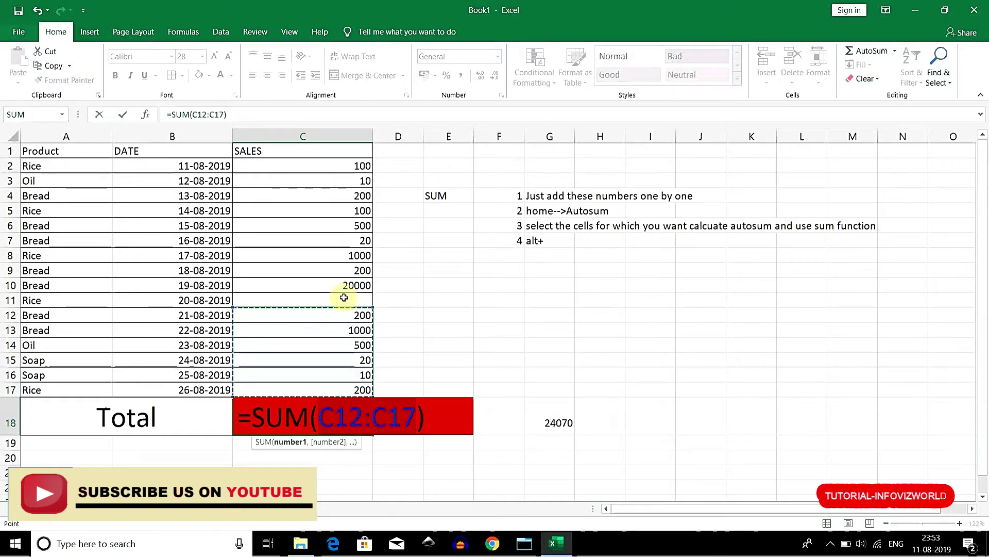
{"action": "key", "text": "Return"}
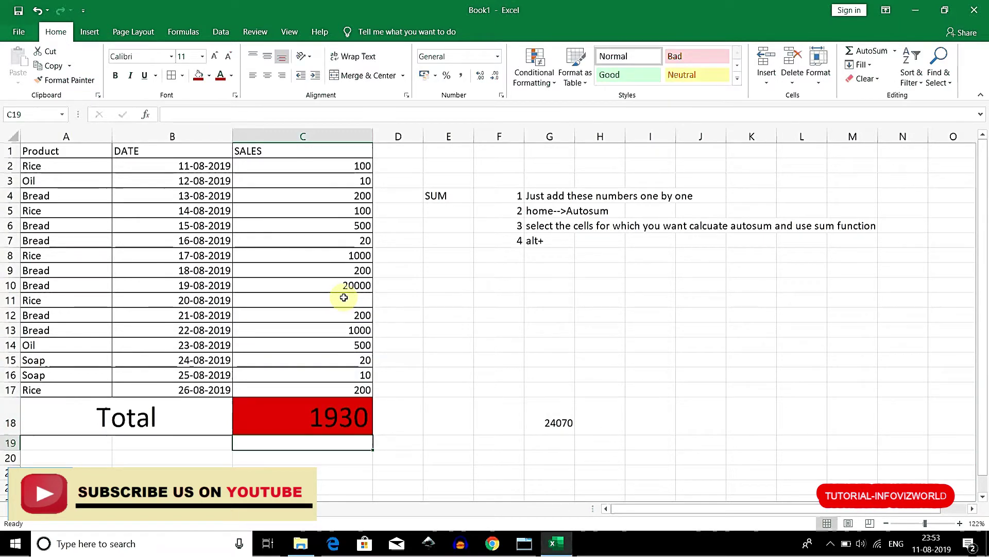
{"action": "key", "text": "ctrl+z"}
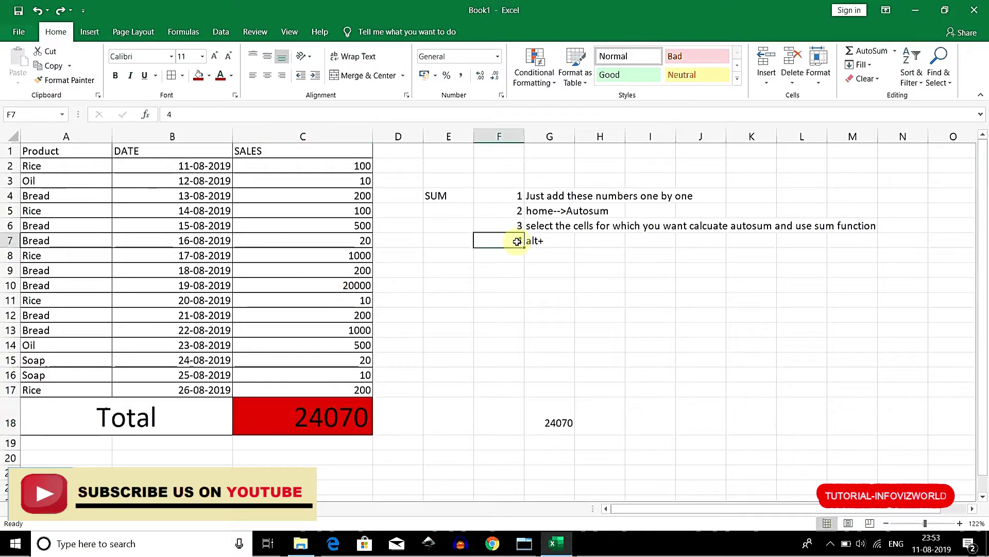
{"action": "key", "text": "Right"}
{"action": "key", "text": "Left"}
{"action": "key", "text": "Up"}
{"action": "key", "text": "Up"}
{"action": "key", "text": "Up"}
{"action": "key", "text": "Right"}
{"action": "key", "text": "Up"}
{"action": "key", "text": "Left"}
{"action": "key", "text": "Down"}
{"action": "key", "text": "Right"}
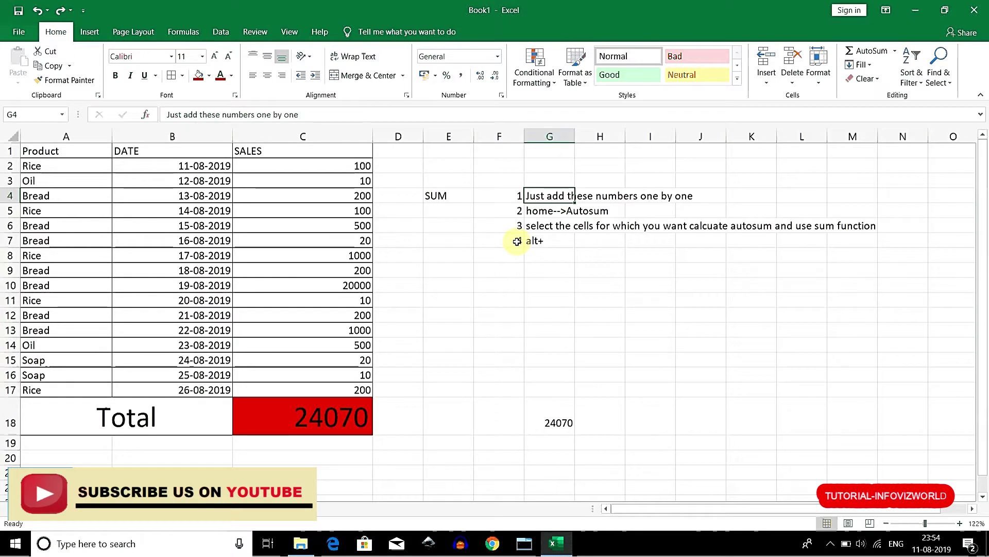
{"action": "key", "text": "Right"}
{"action": "key", "text": "Left"}
{"action": "key", "text": "Left"}
{"action": "key", "text": "Left"}
{"action": "key", "text": "Left"}
{"action": "key", "text": "Up"}
{"action": "key", "text": "Left"}
{"action": "key", "text": "Down"}
{"action": "key", "text": "Right"}
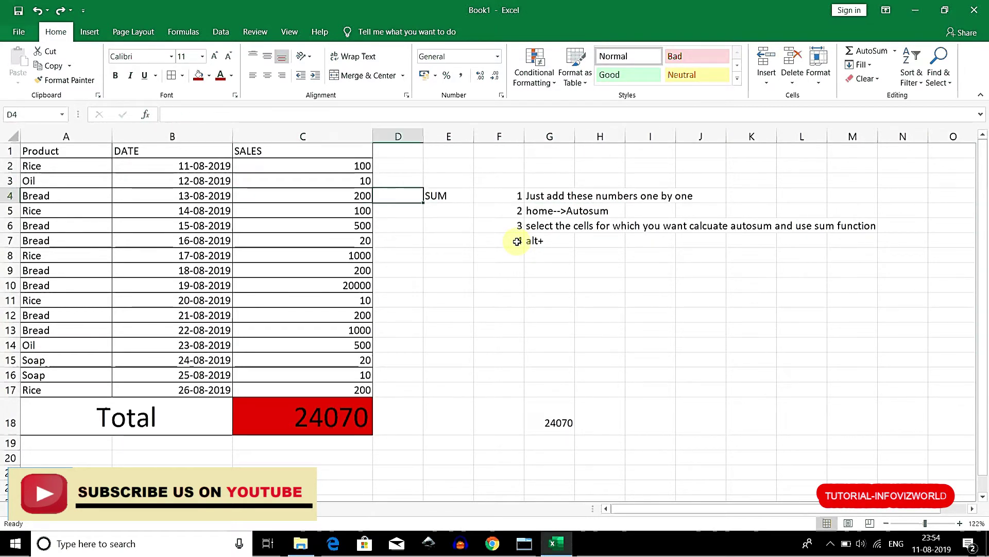
{"action": "key", "text": "Left"}
{"action": "key", "text": "Down"}
{"action": "key", "text": "Down"}
{"action": "key", "text": "Down"}
{"action": "key", "text": "Down"}
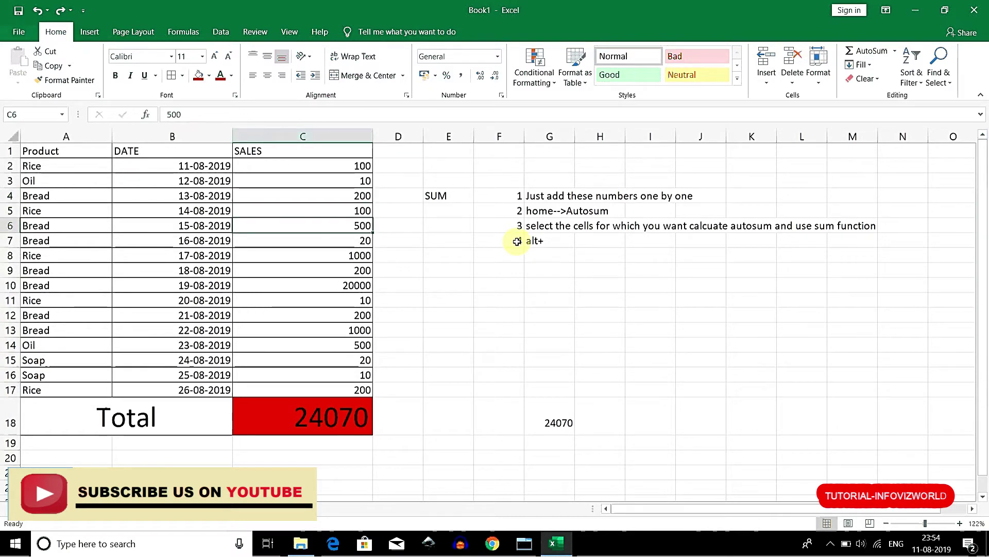
{"action": "key", "text": "Down"}
{"action": "key", "text": "Down"}
{"action": "key", "text": "Down"}
{"action": "key", "text": "Down"}
{"action": "key", "text": "Right"}
{"action": "key", "text": "Right"}
{"action": "key", "text": "Right"}
{"action": "key", "text": "Up"}
{"action": "key", "text": "Up"}
{"action": "key", "text": "Up"}
{"action": "key", "text": "Up"}
{"action": "key", "text": "Up"}
{"action": "key", "text": "Up"}
{"action": "key", "text": "Up"}
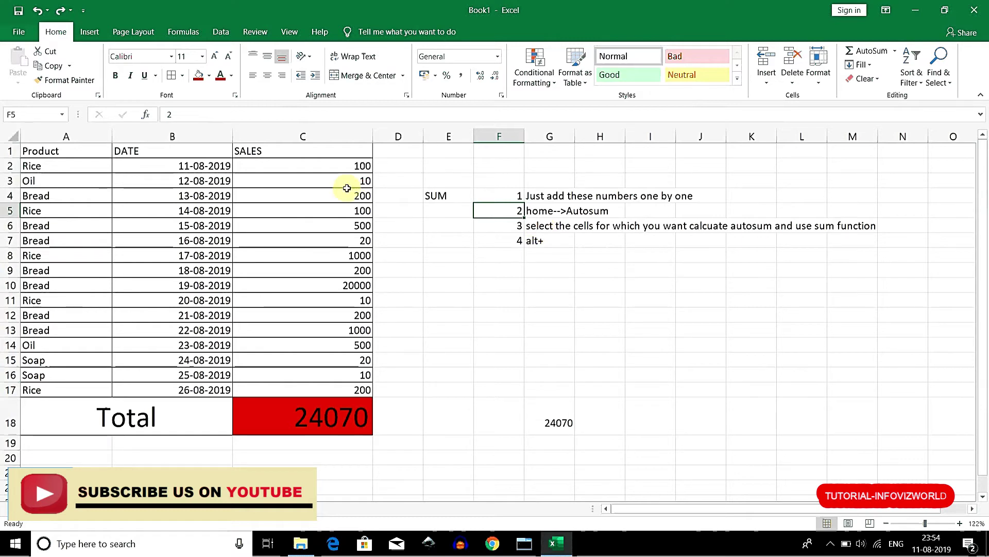
Step: Select the sales range C2:C17 and check the formula in the Total cell C18 against it
{"action": "left_click_drag", "start_coordinate": [347, 164], "coordinate": [349, 393]}
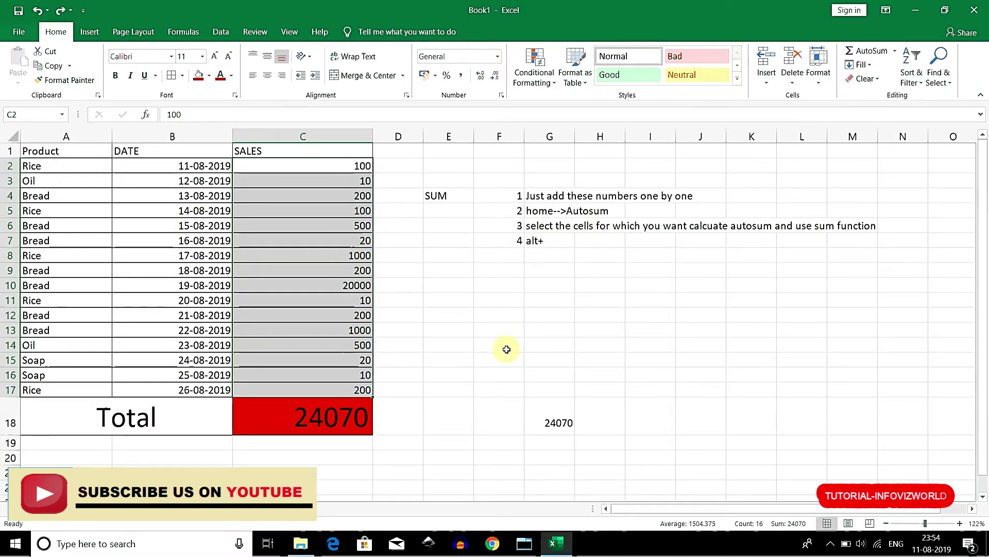
{"action": "left_click", "coordinate": [317, 414]}
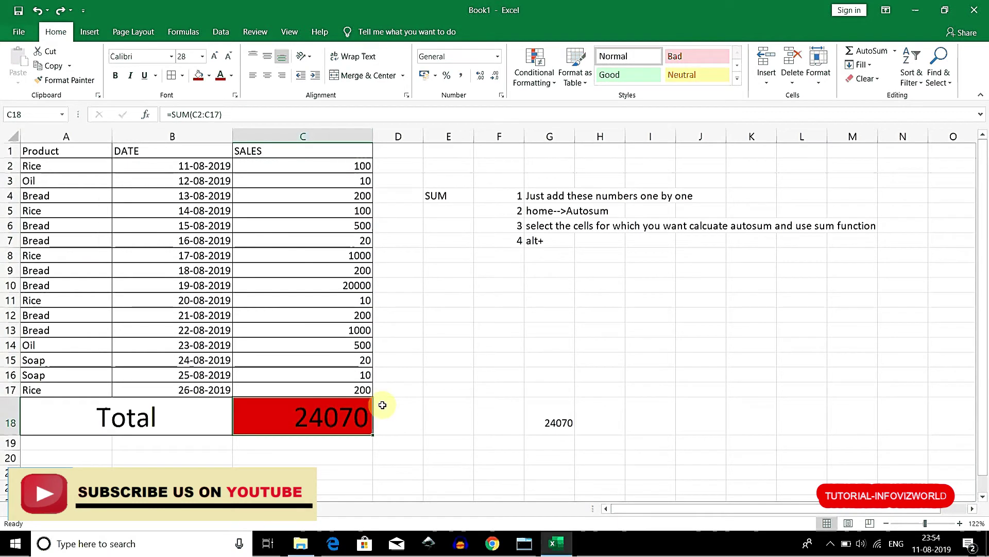